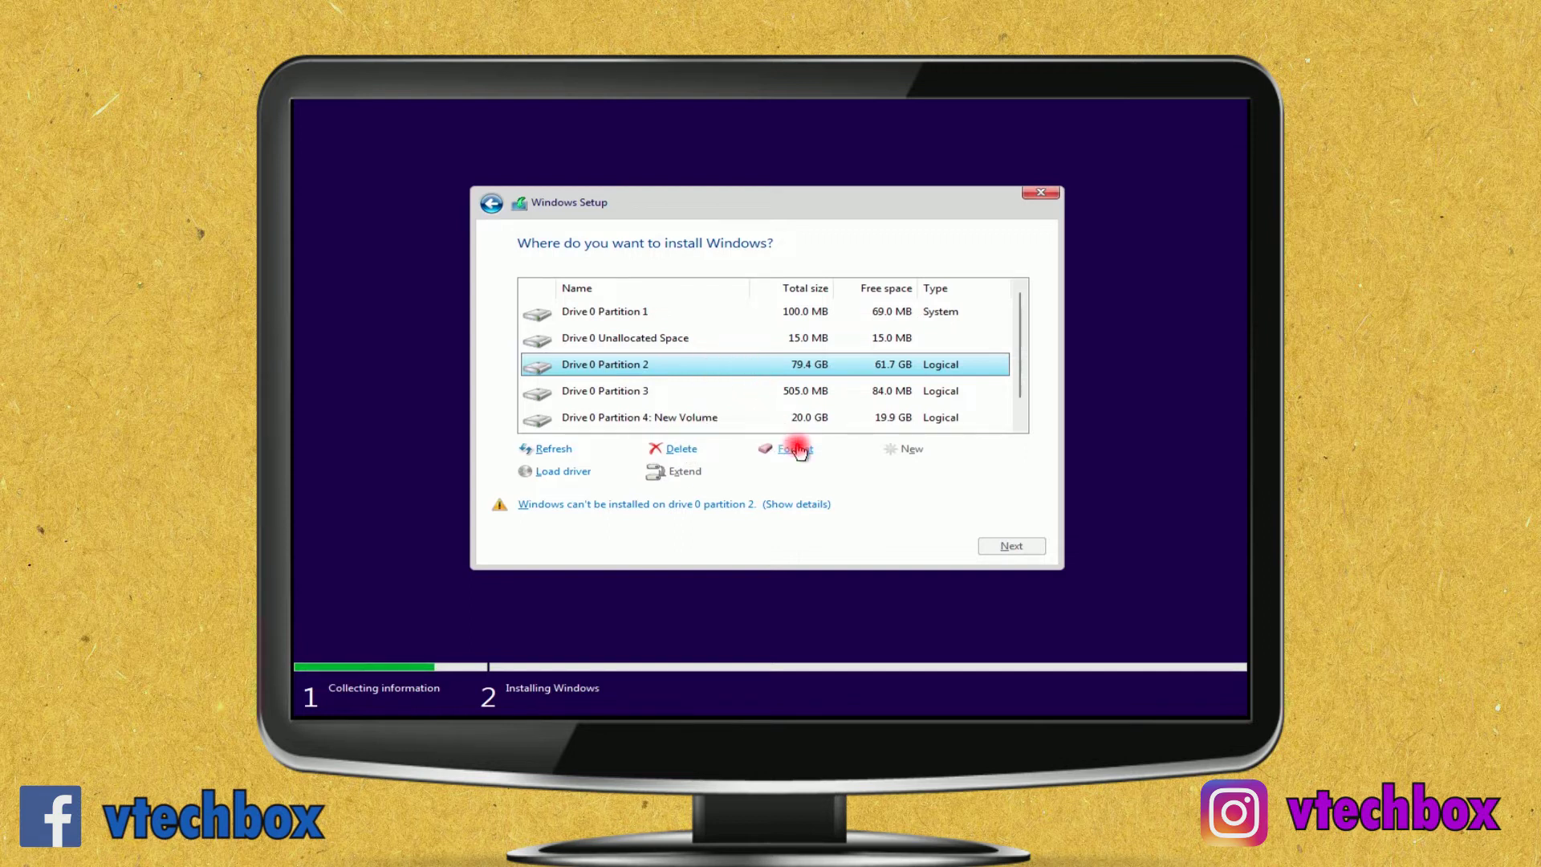
Format Drive 0 Partition 2 and reselect it in the partition list.
left_click(797, 450)
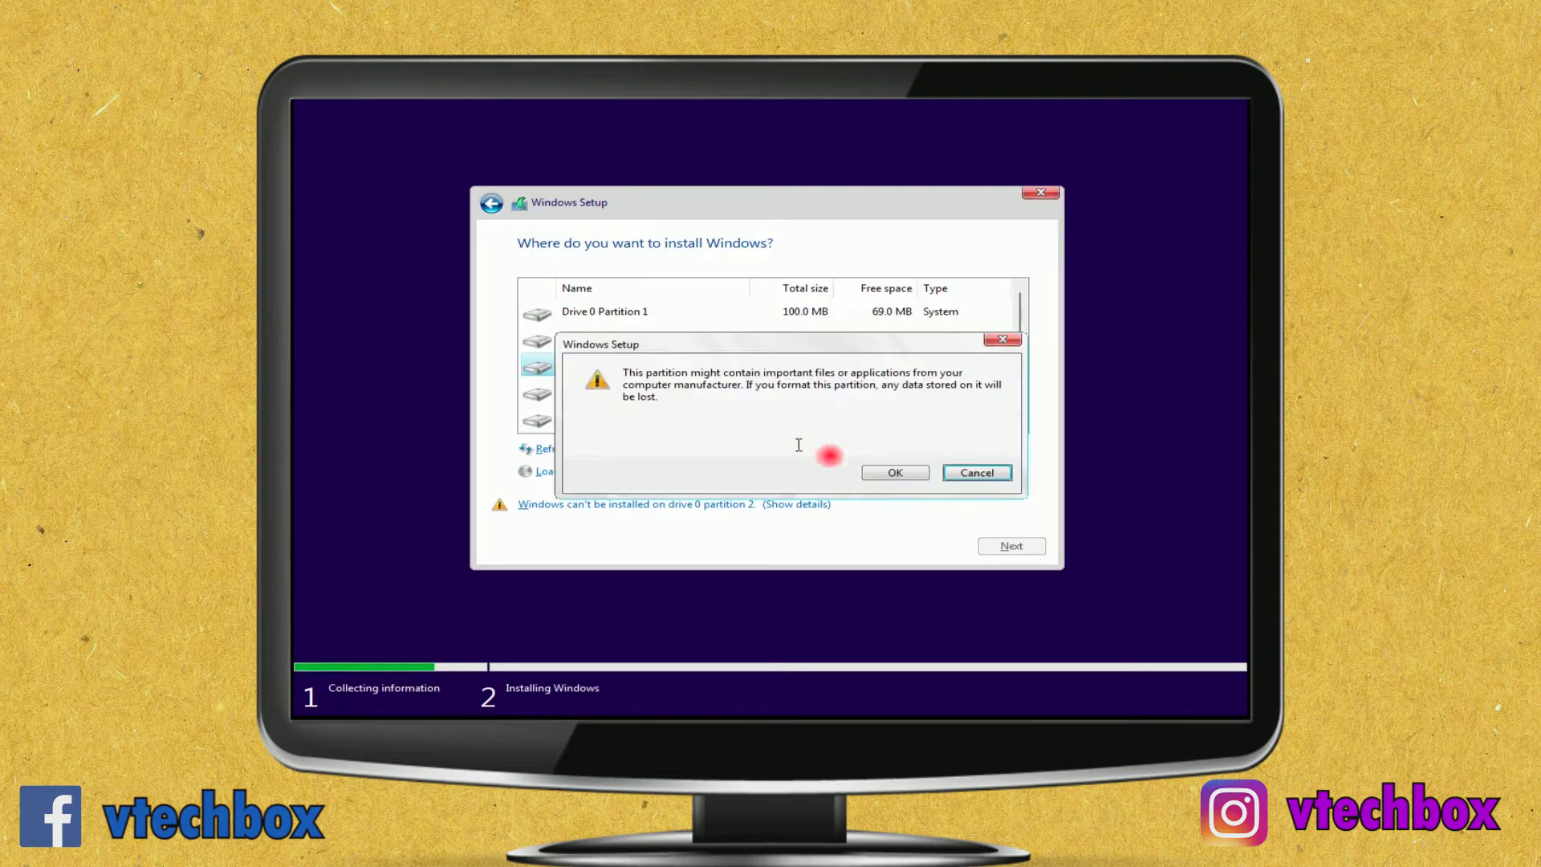
left_click(884, 476)
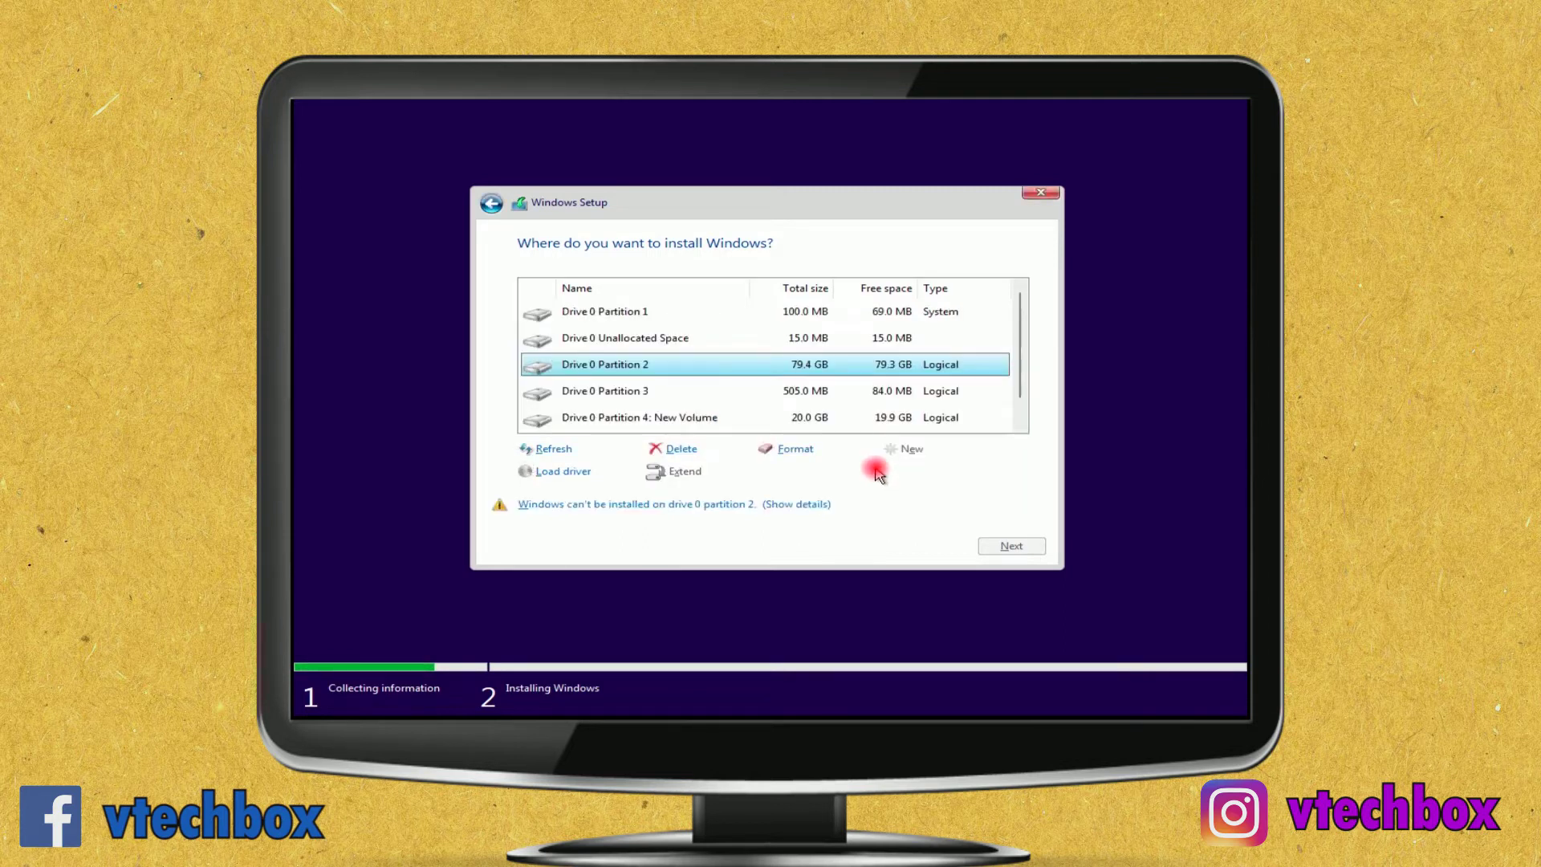
left_click(738, 341)
left_click(746, 363)
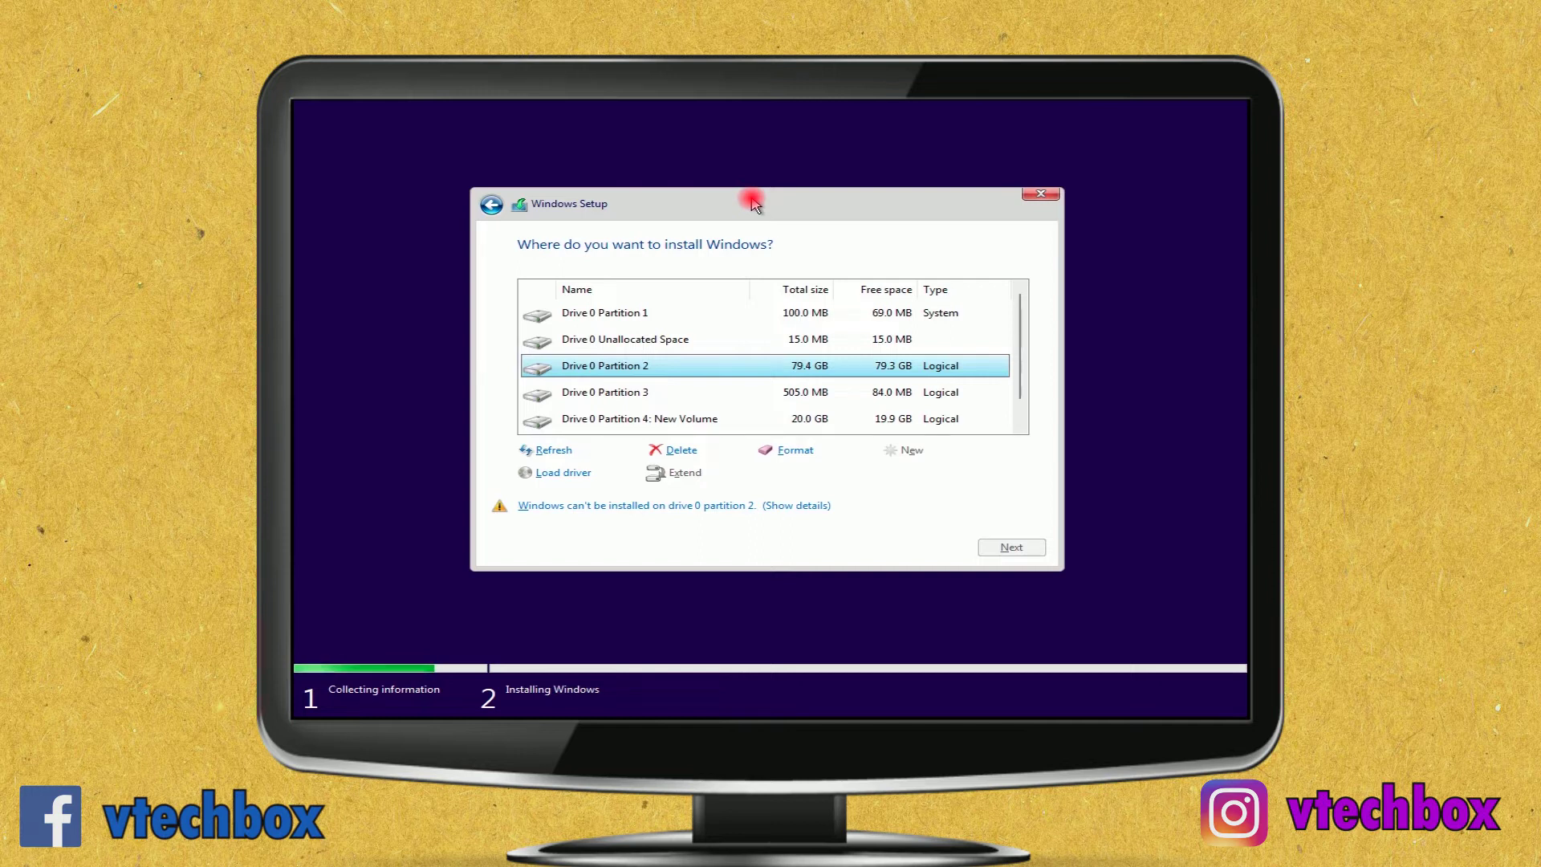
Start DiskPart from a command prompt within Windows Setup and list the computer's disks.
key("shift+F10")
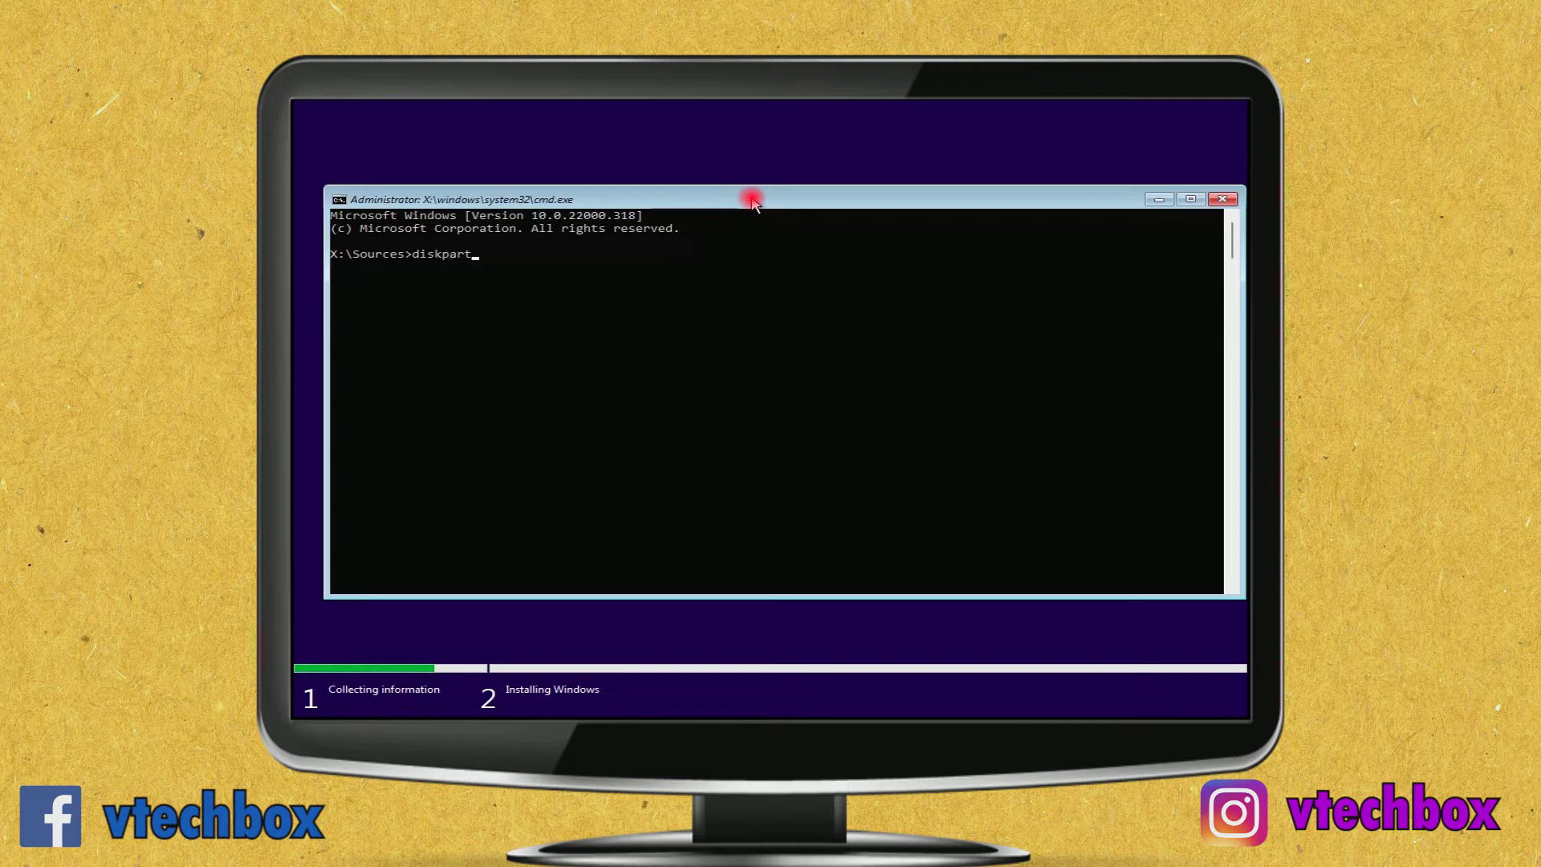
key("Return")
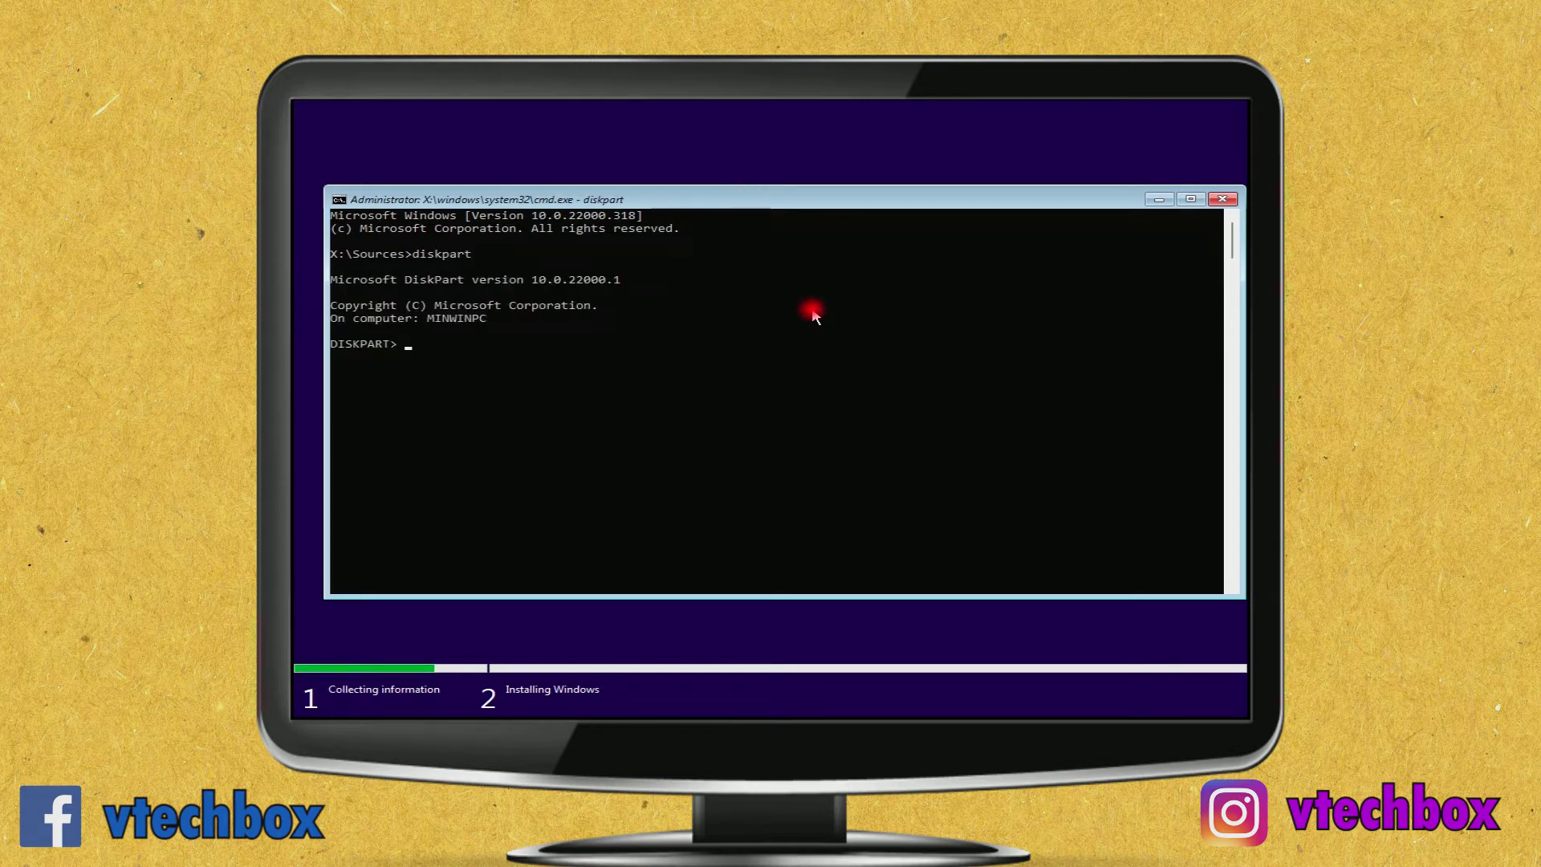
type("list disk")
key("Return")
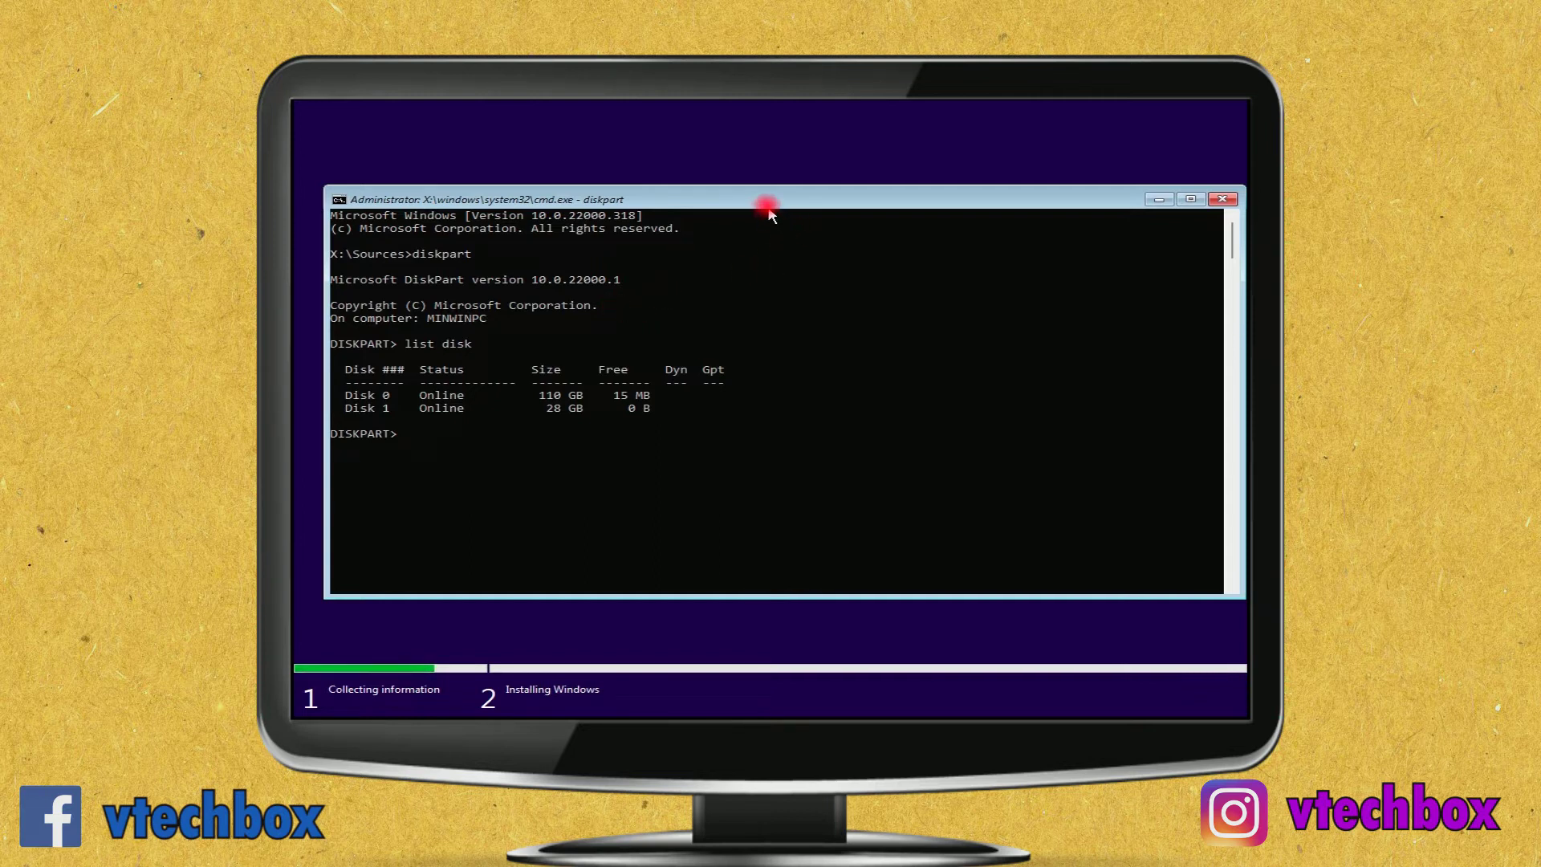
left_click_drag(763, 197, 759, 431)
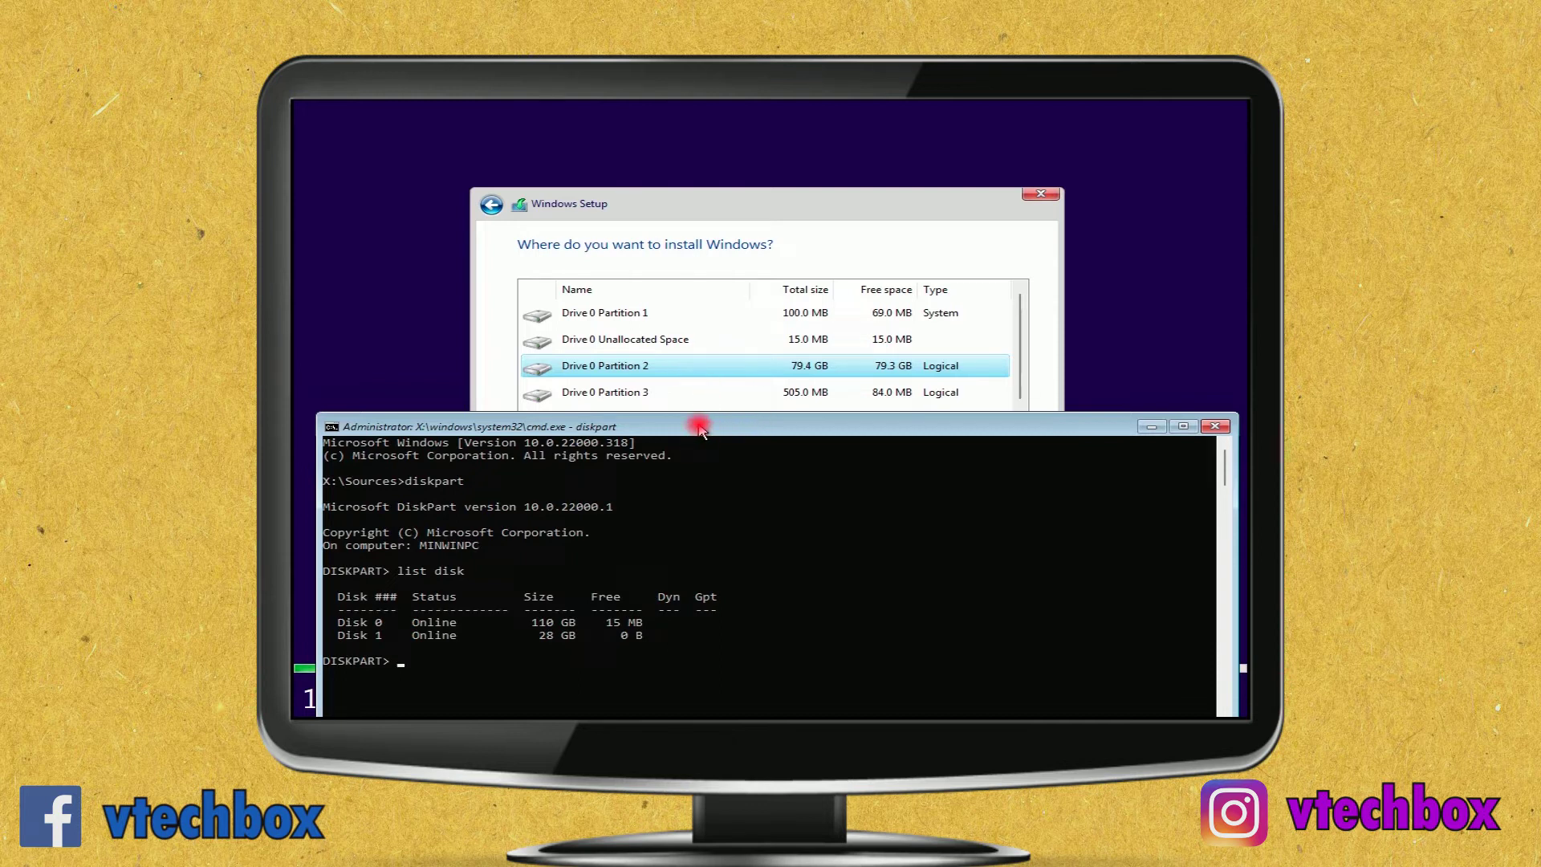
left_click_drag(699, 432, 687, 285)
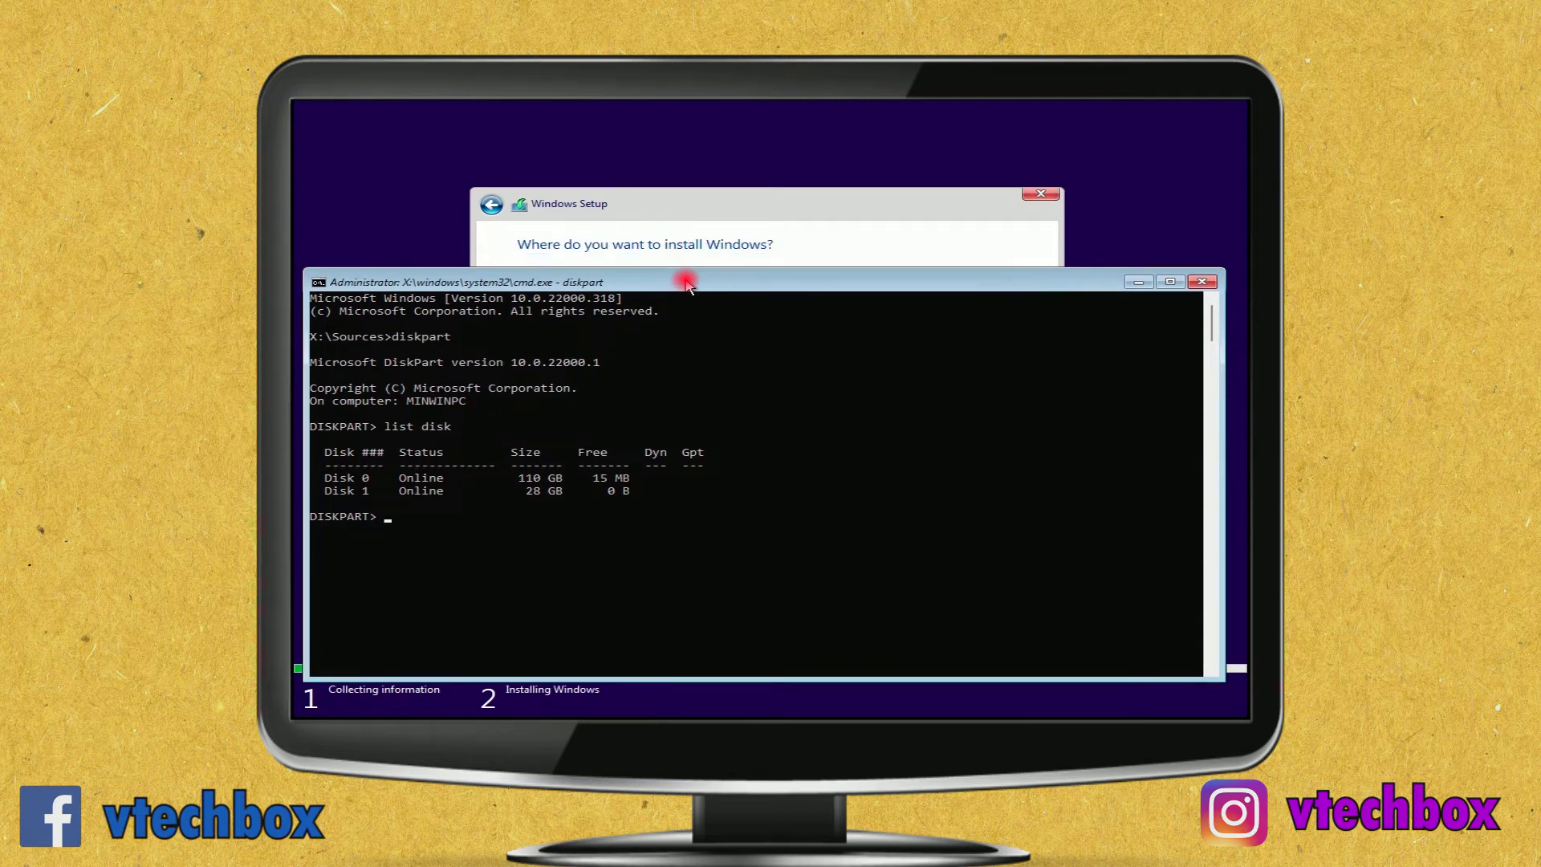
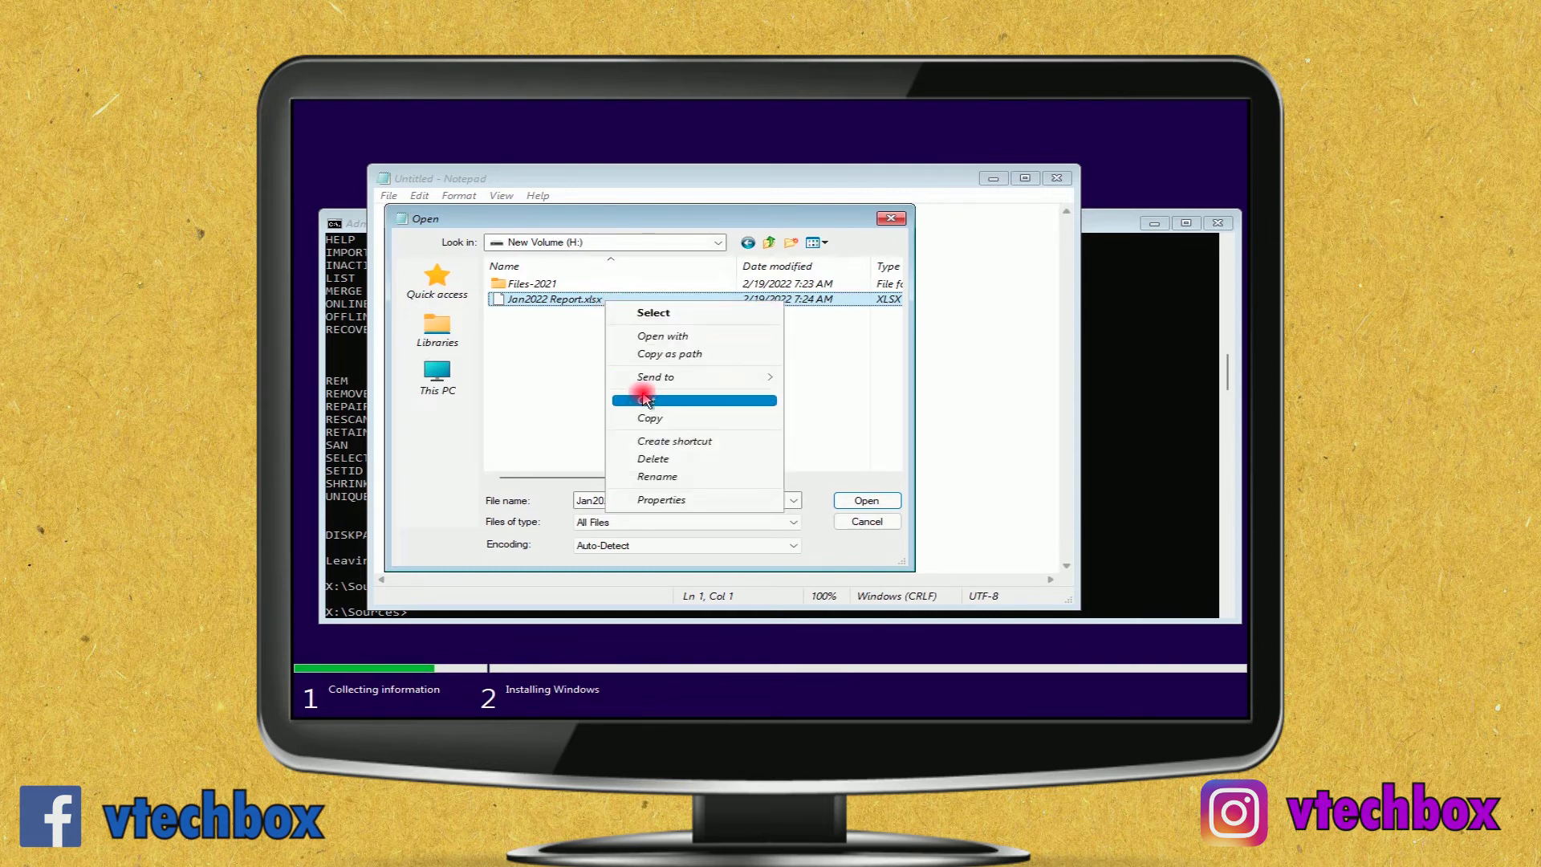
Move the Jan2022 Report.xlsx file from New Volume (H:) to Lab-USB (D:) and reopen the drive to refresh its listing.
left_click(645, 401)
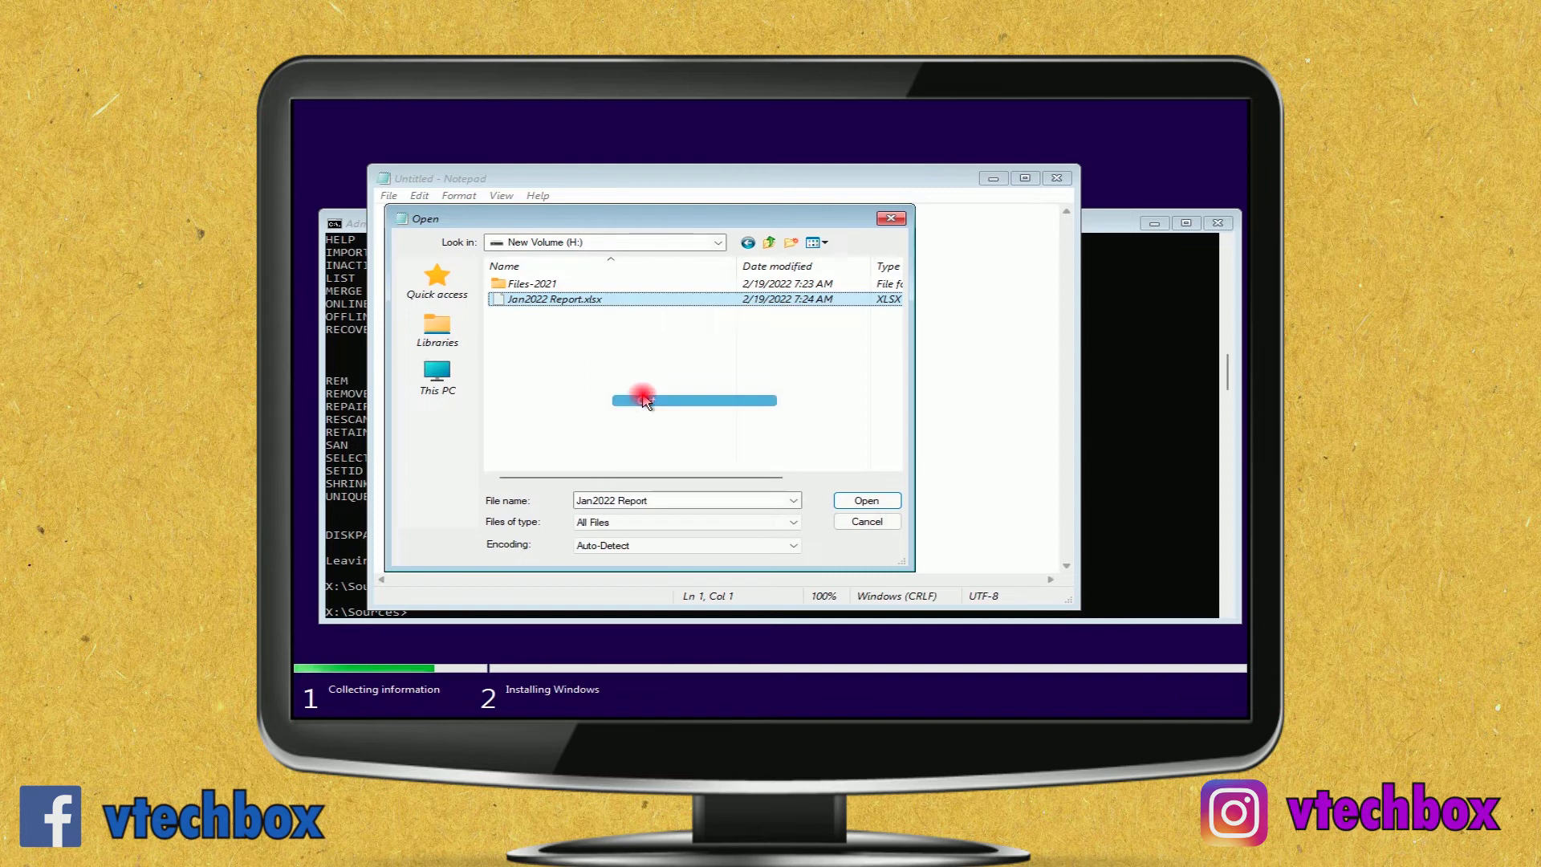
left_click(471, 388)
left_click(590, 414)
double_click(590, 414)
right_click(584, 353)
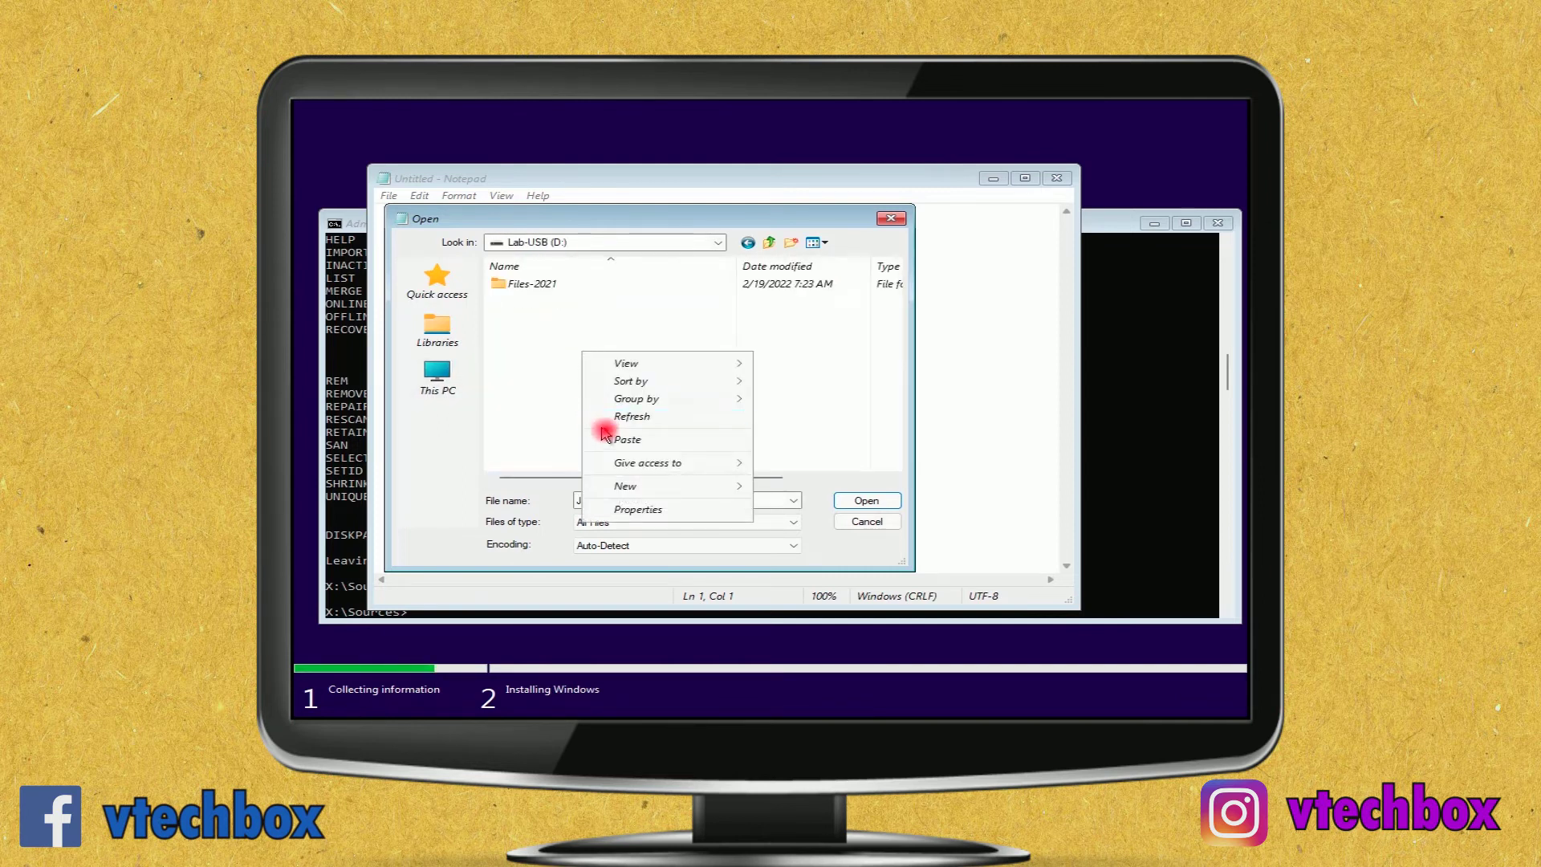
left_click(626, 439)
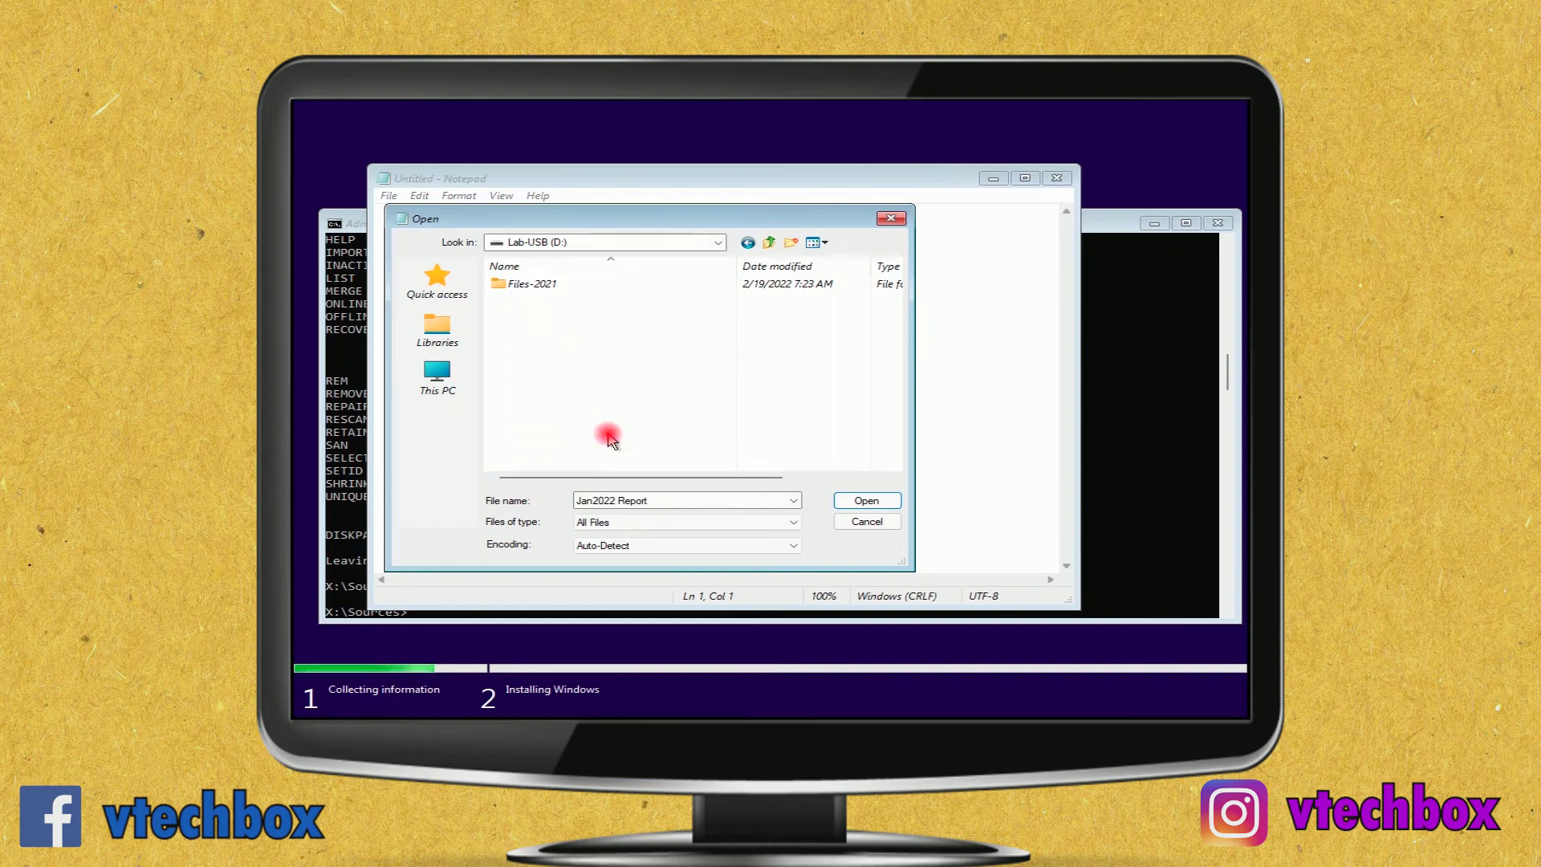
left_click(758, 241)
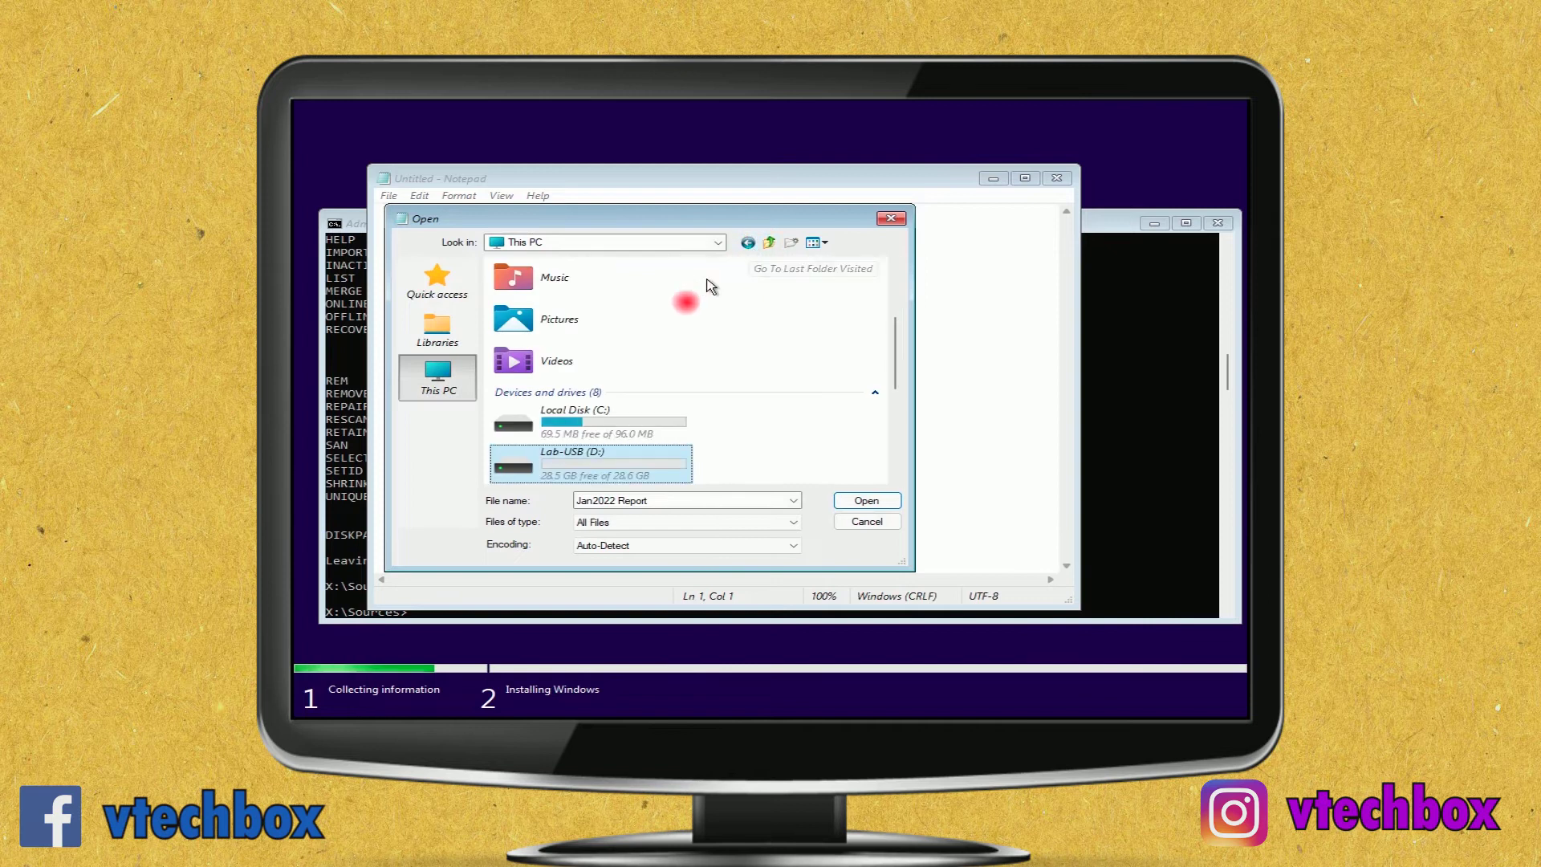
double_click(652, 466)
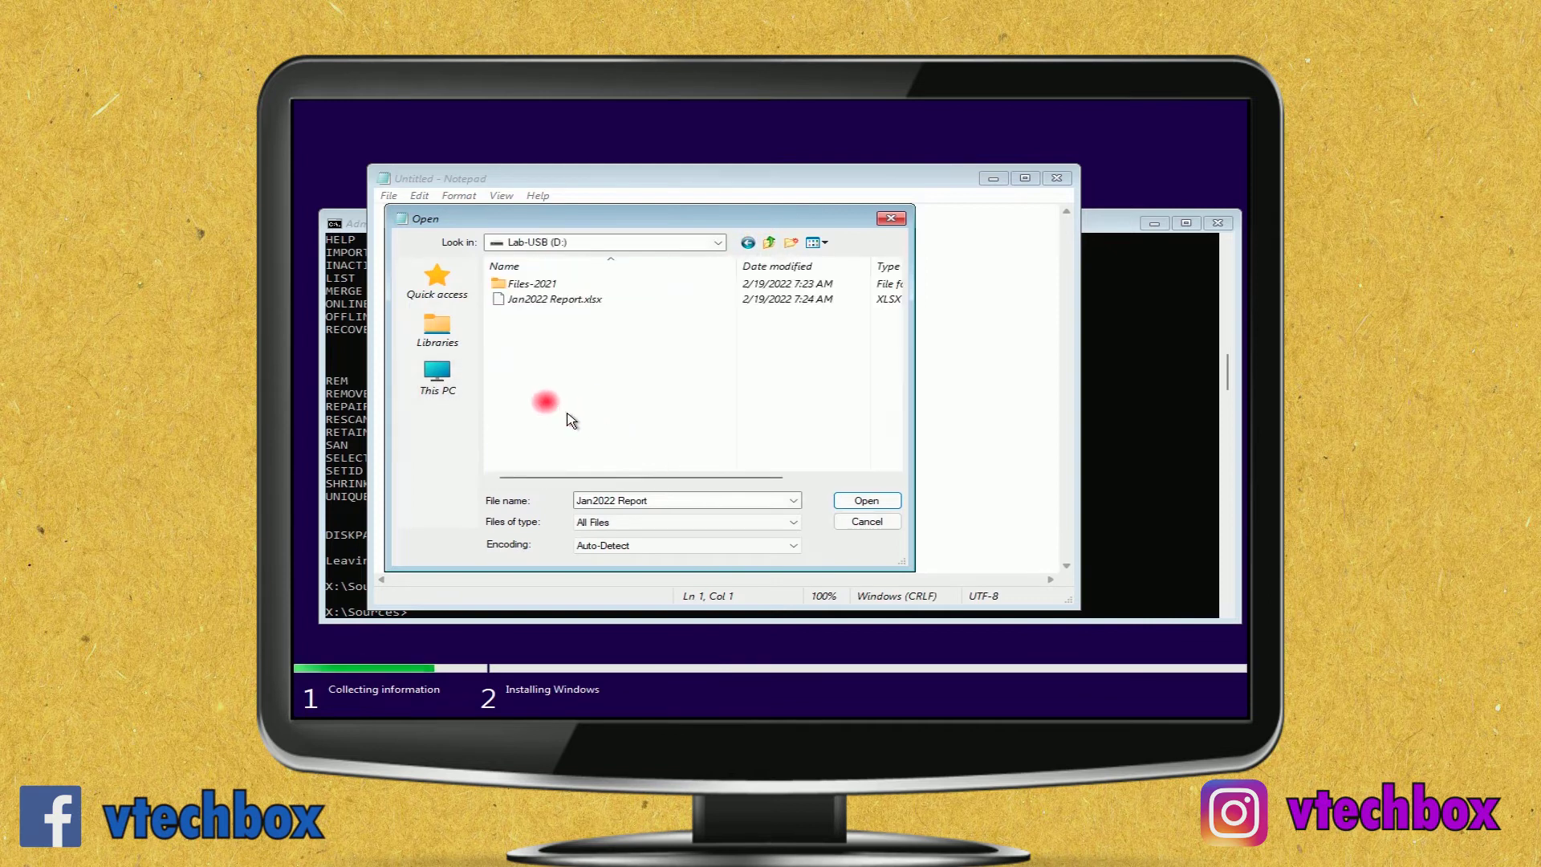
Move the Amazing Nature Wallpapers (Pack-102) folder from New Volume (G:) to Lab-USB (D:) and reopen the drive to refresh its listing.
left_click(471, 385)
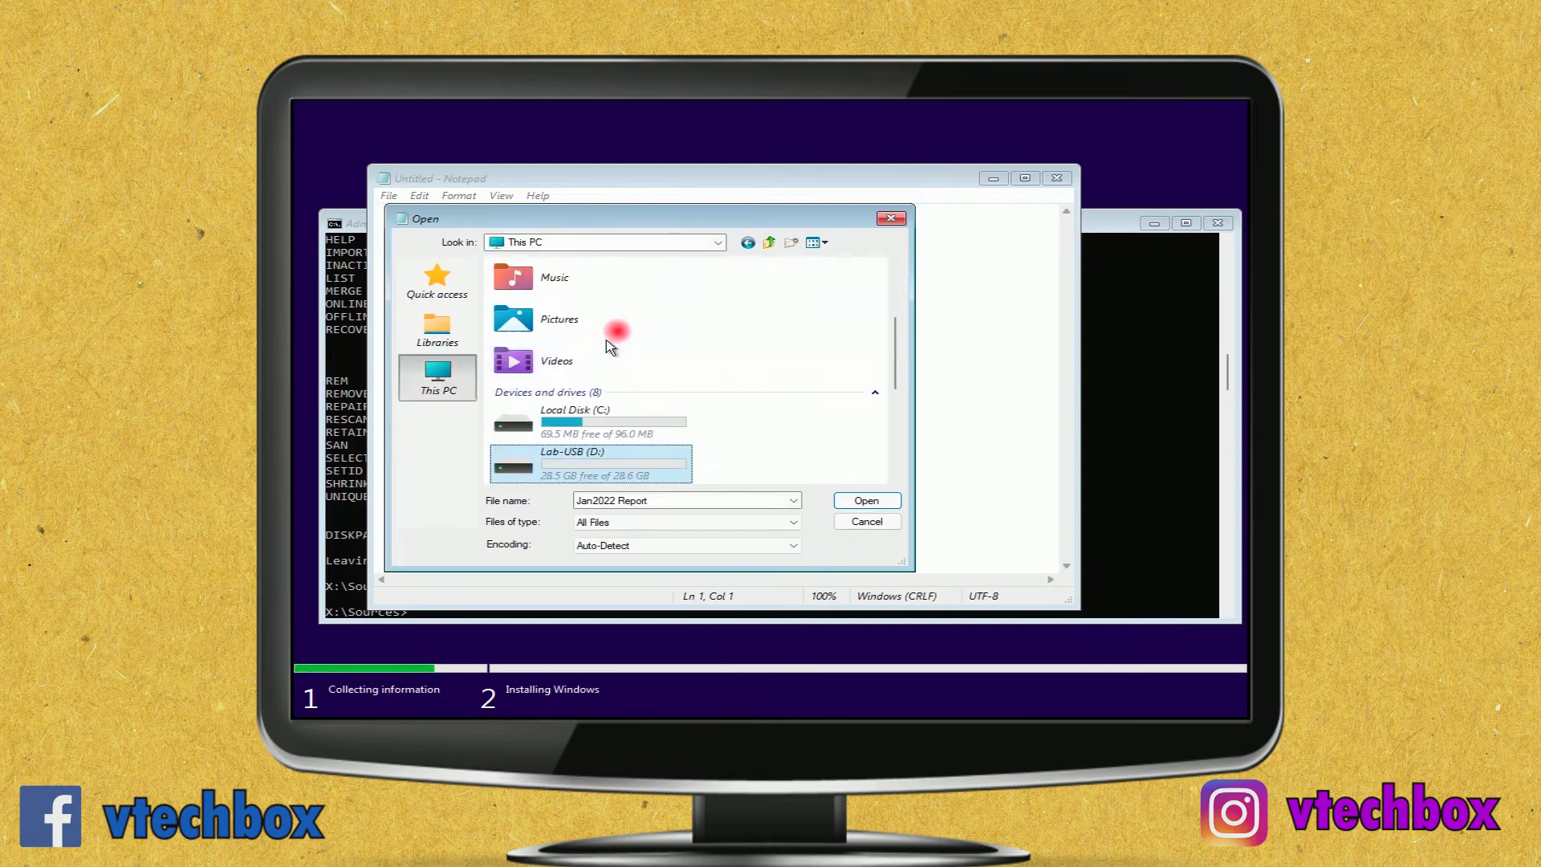
scroll(617, 341, "down", 2)
scroll(618, 337, "down", 3)
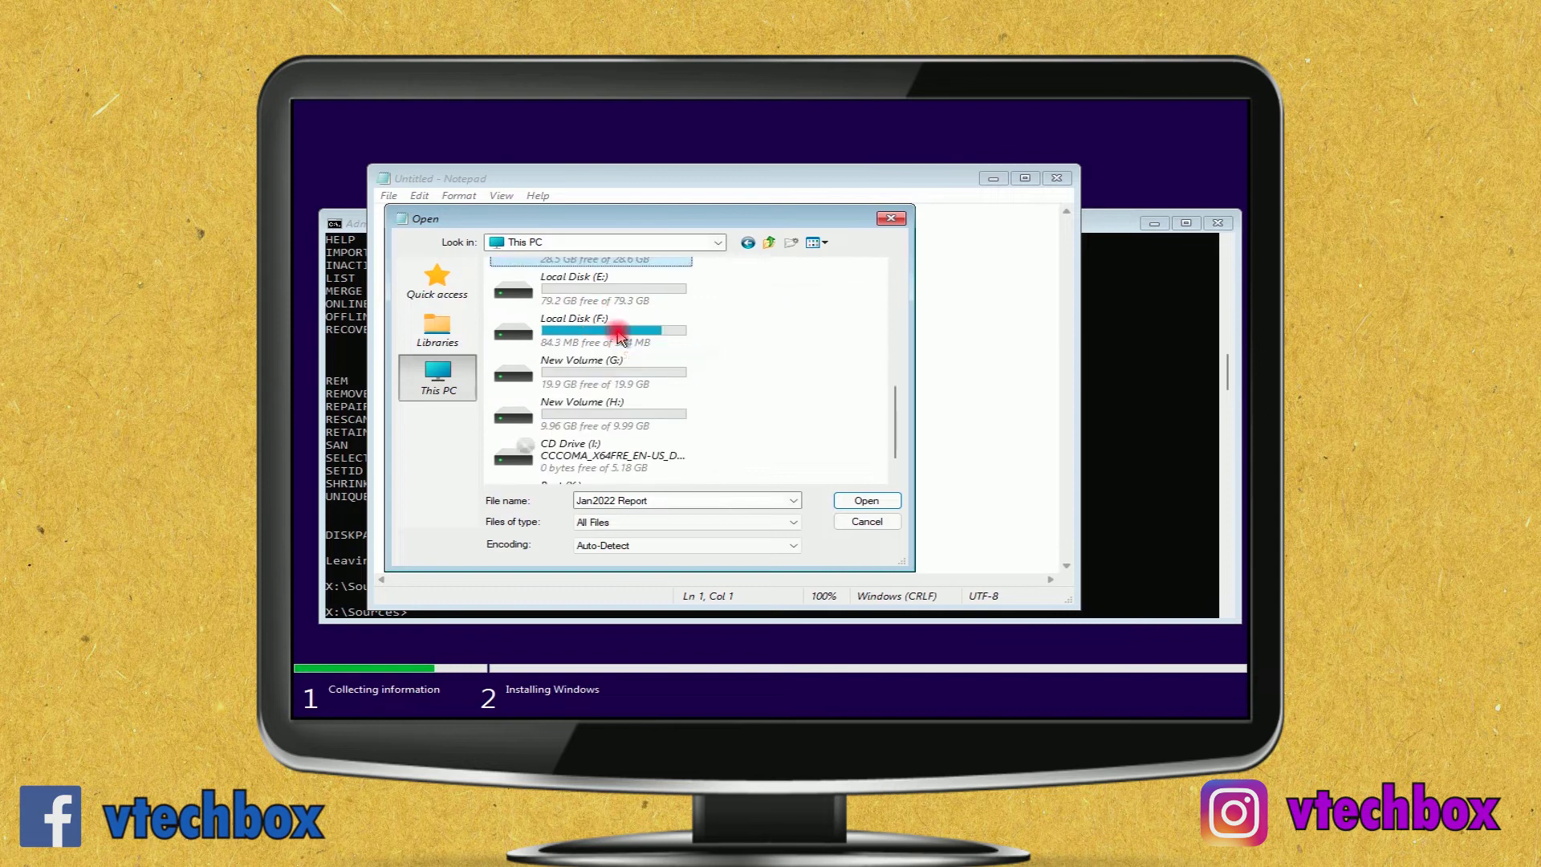
double_click(606, 385)
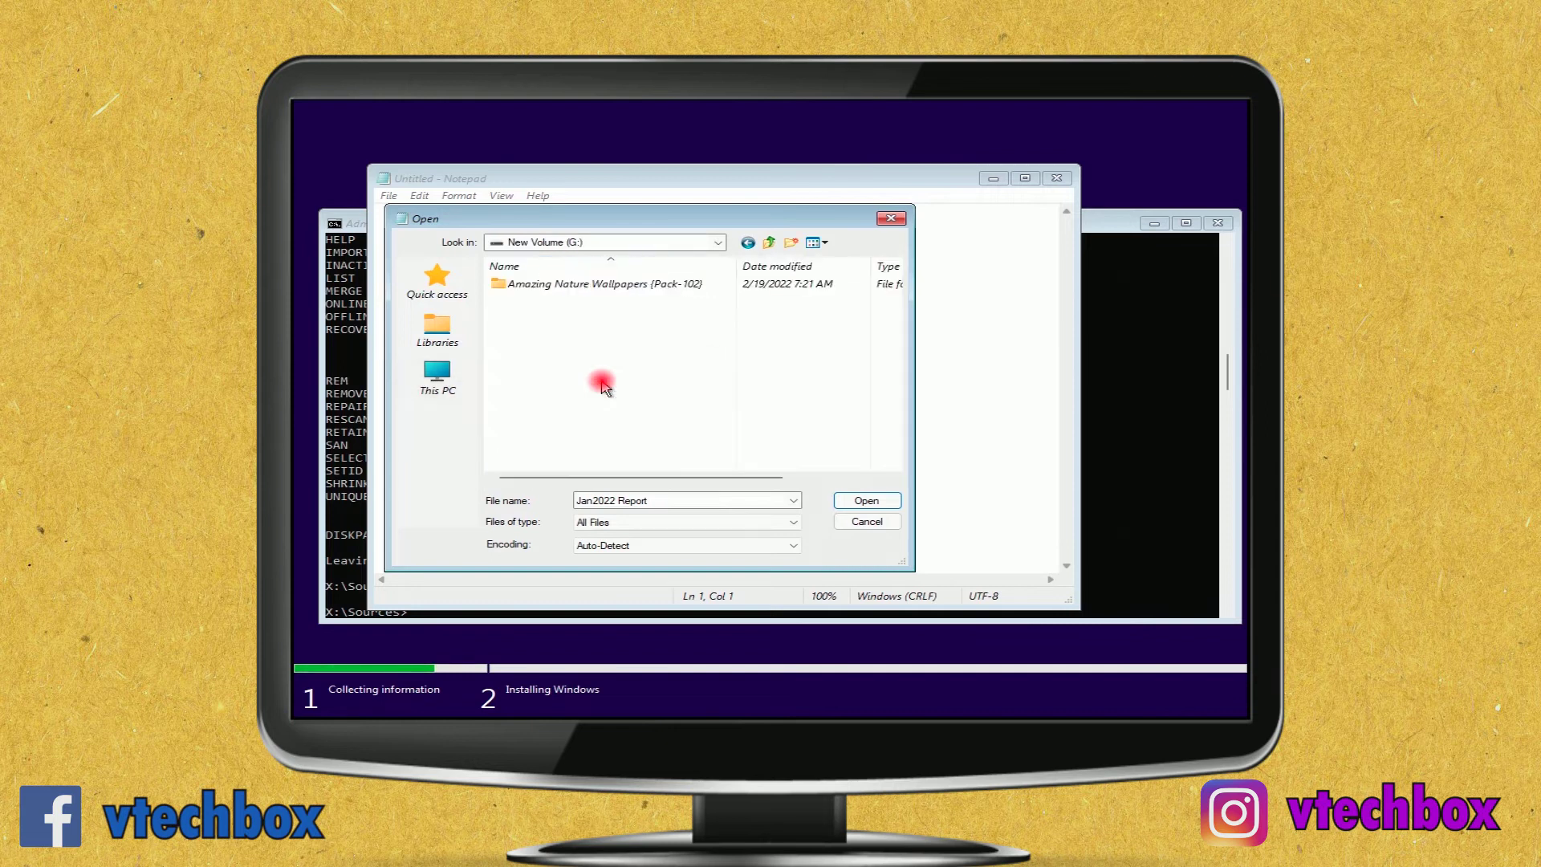
right_click(592, 287)
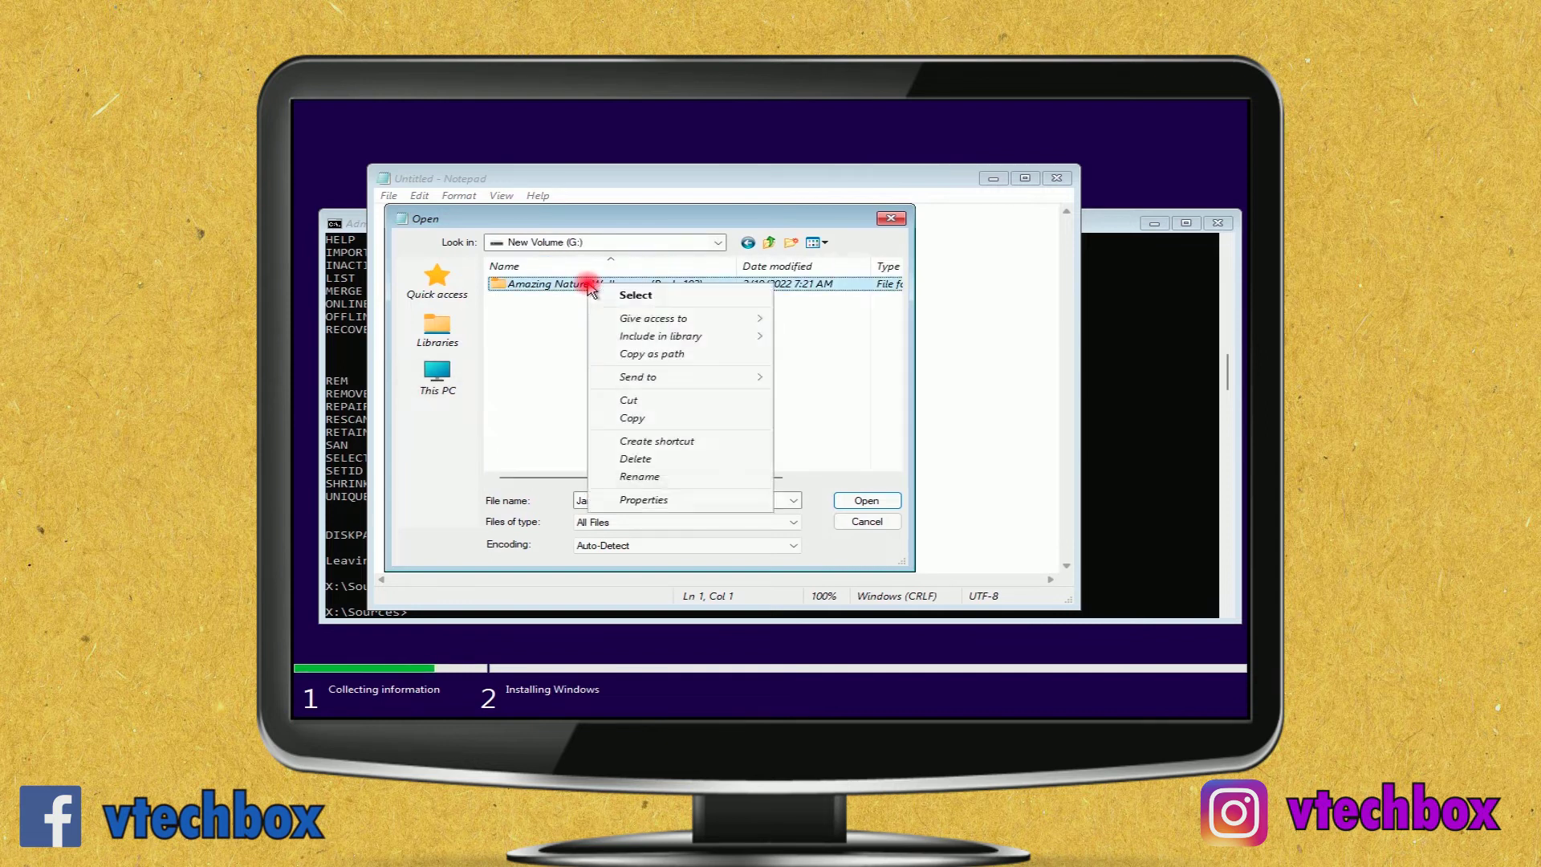
left_click(628, 401)
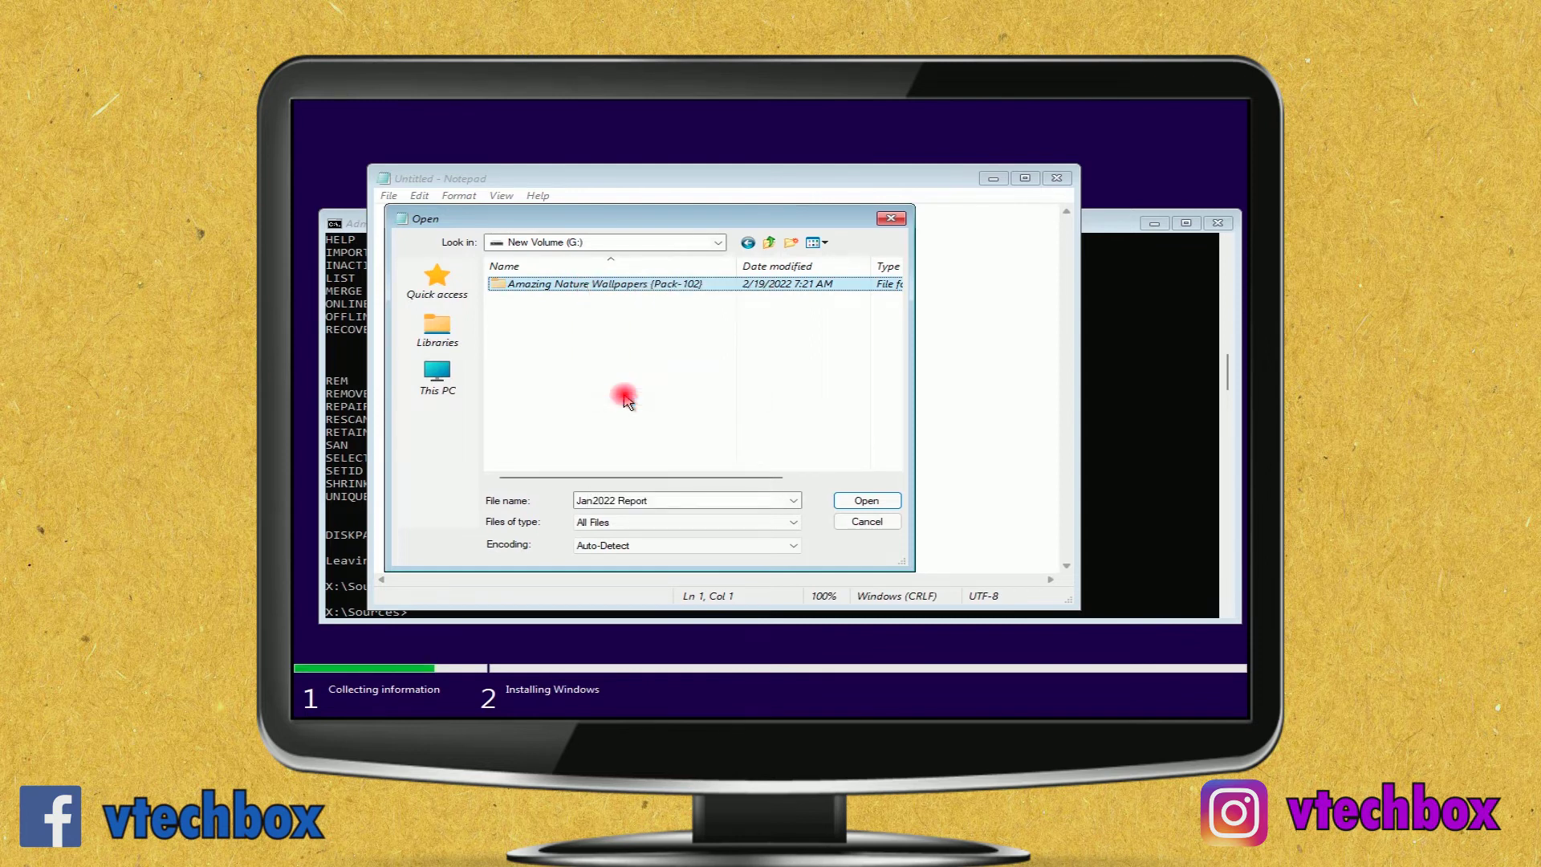
left_click(445, 386)
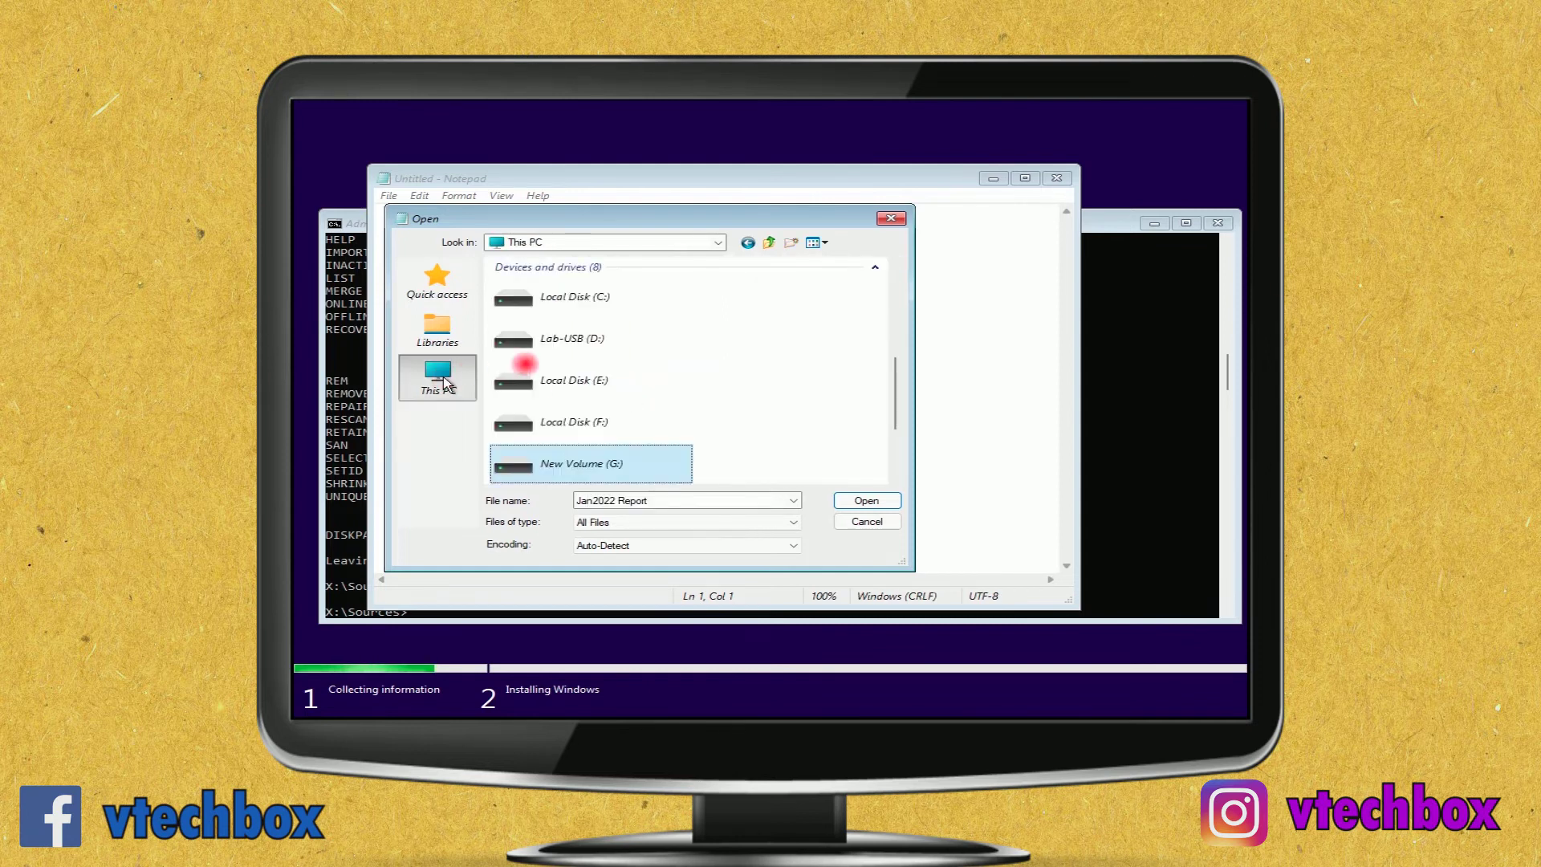
double_click(583, 346)
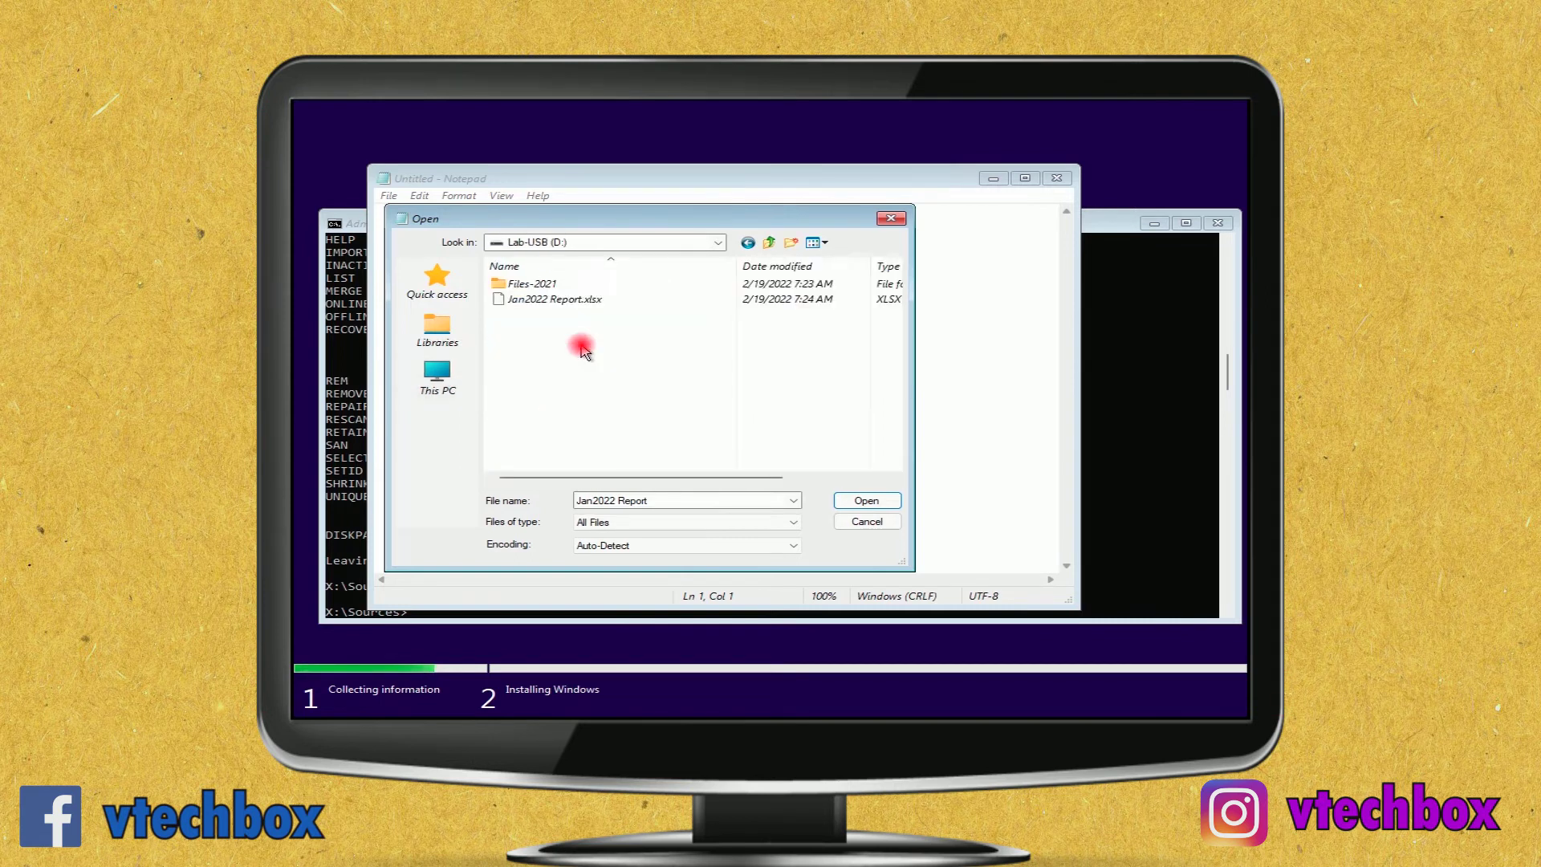
right_click(581, 347)
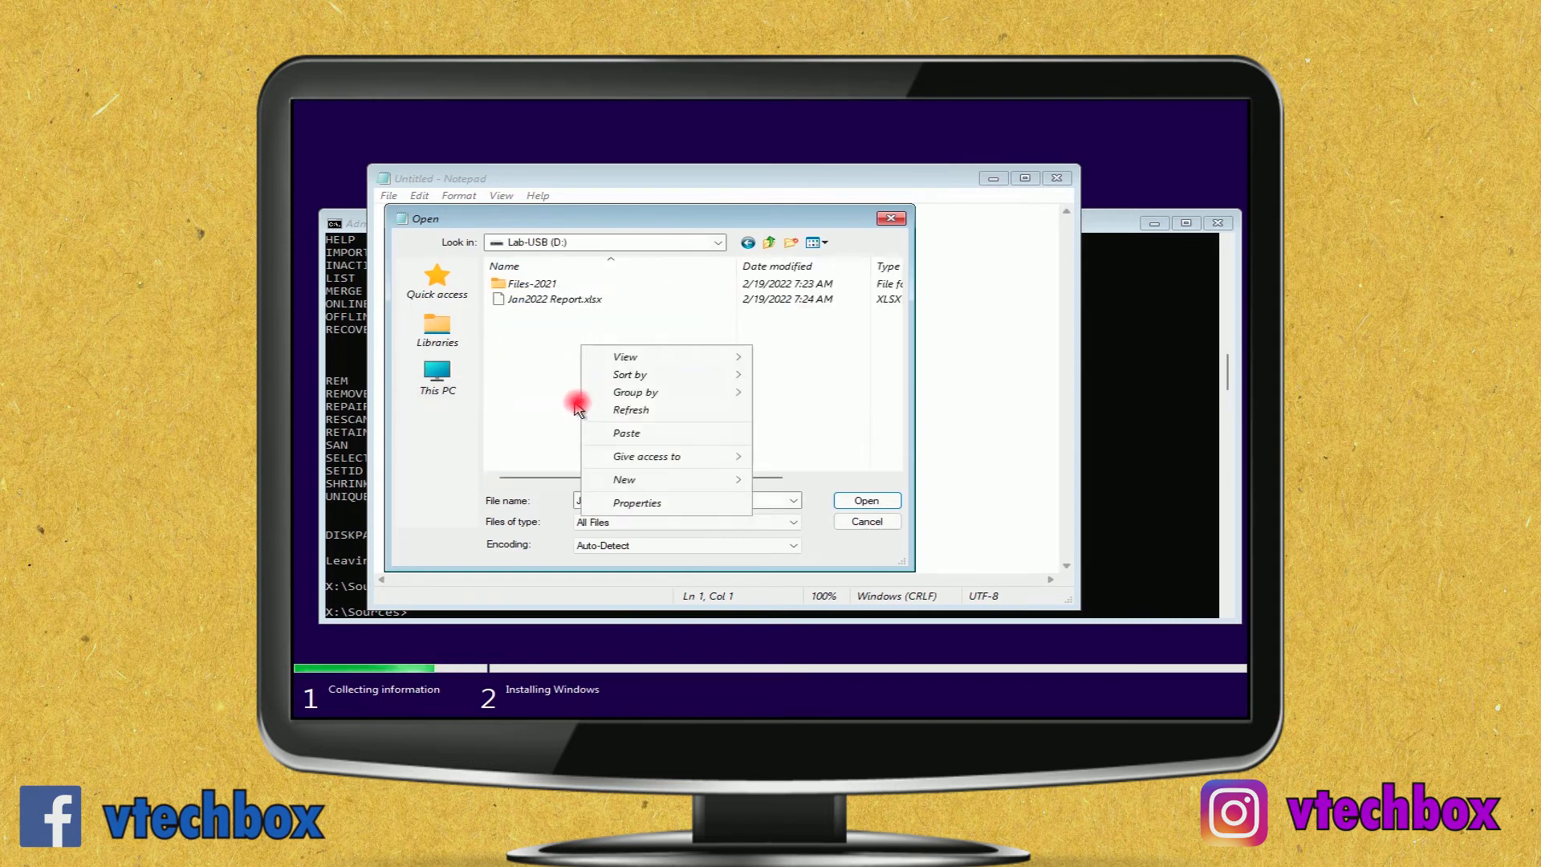
left_click(618, 433)
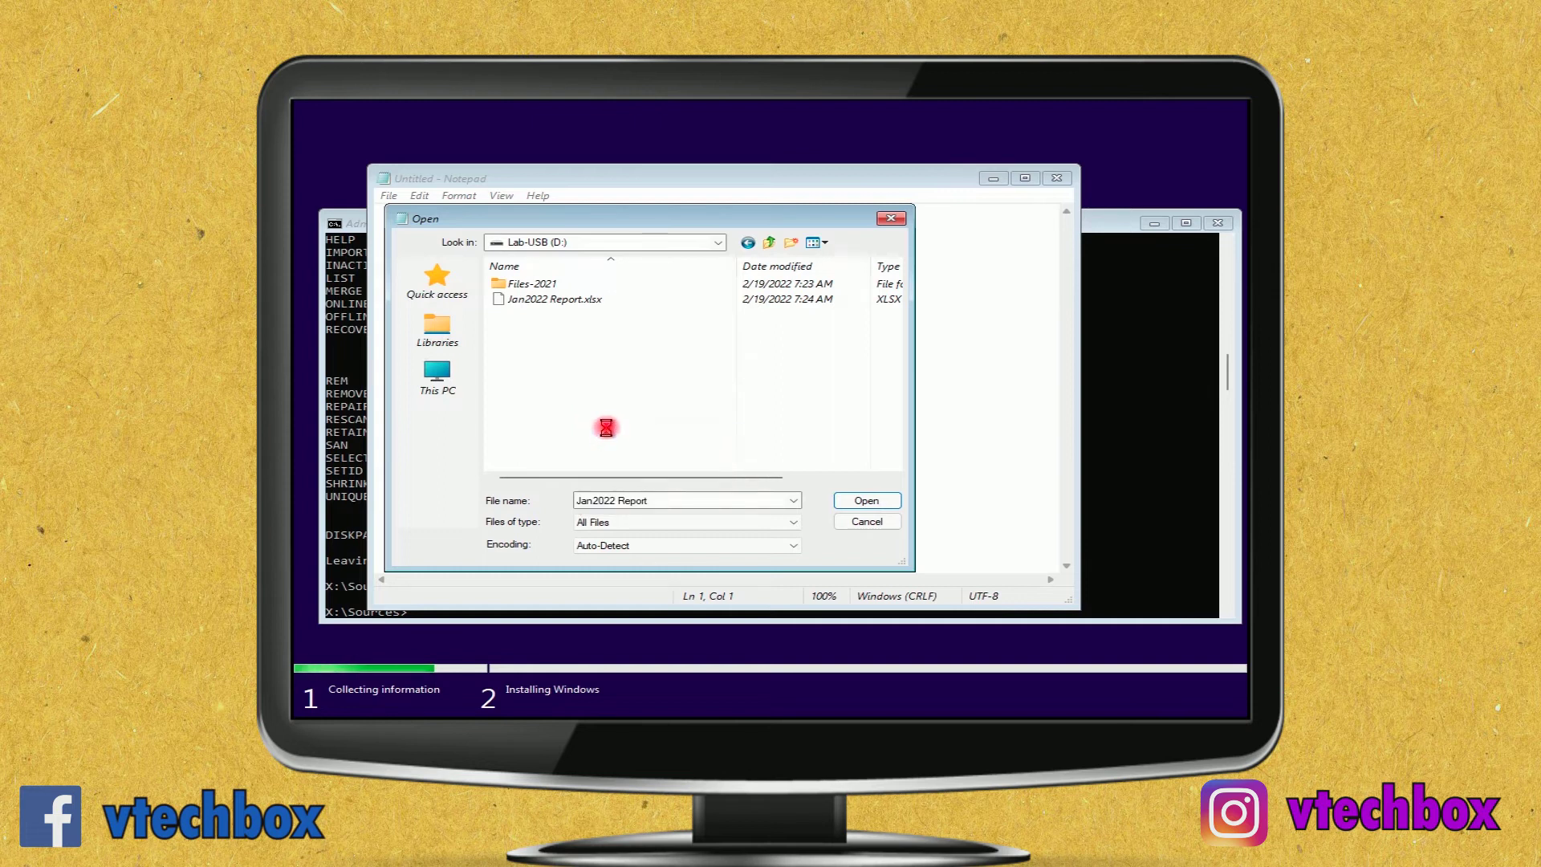
left_click(766, 242)
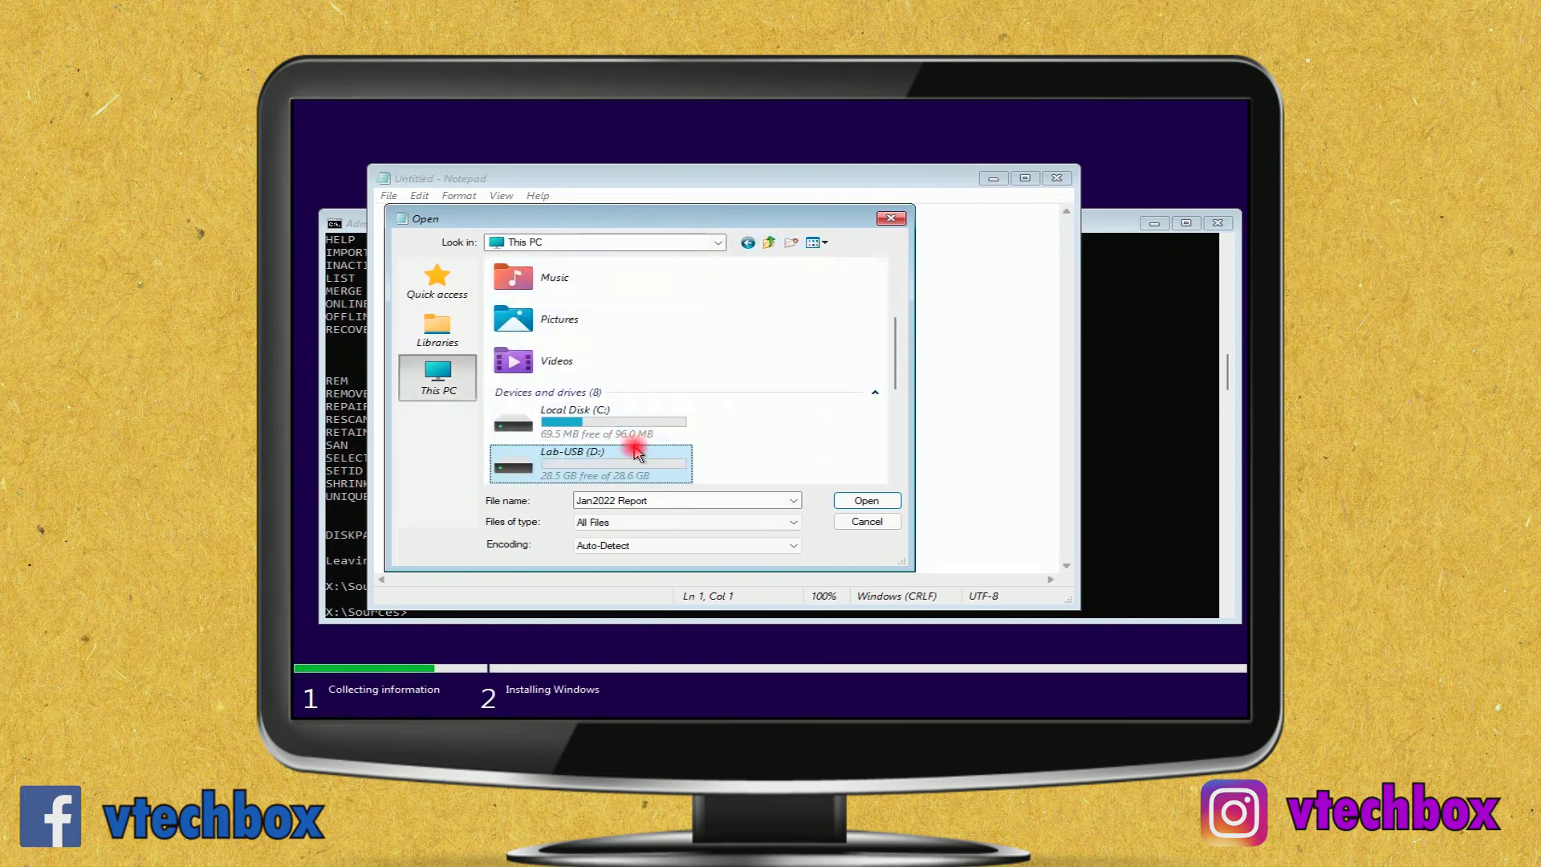
double_click(632, 462)
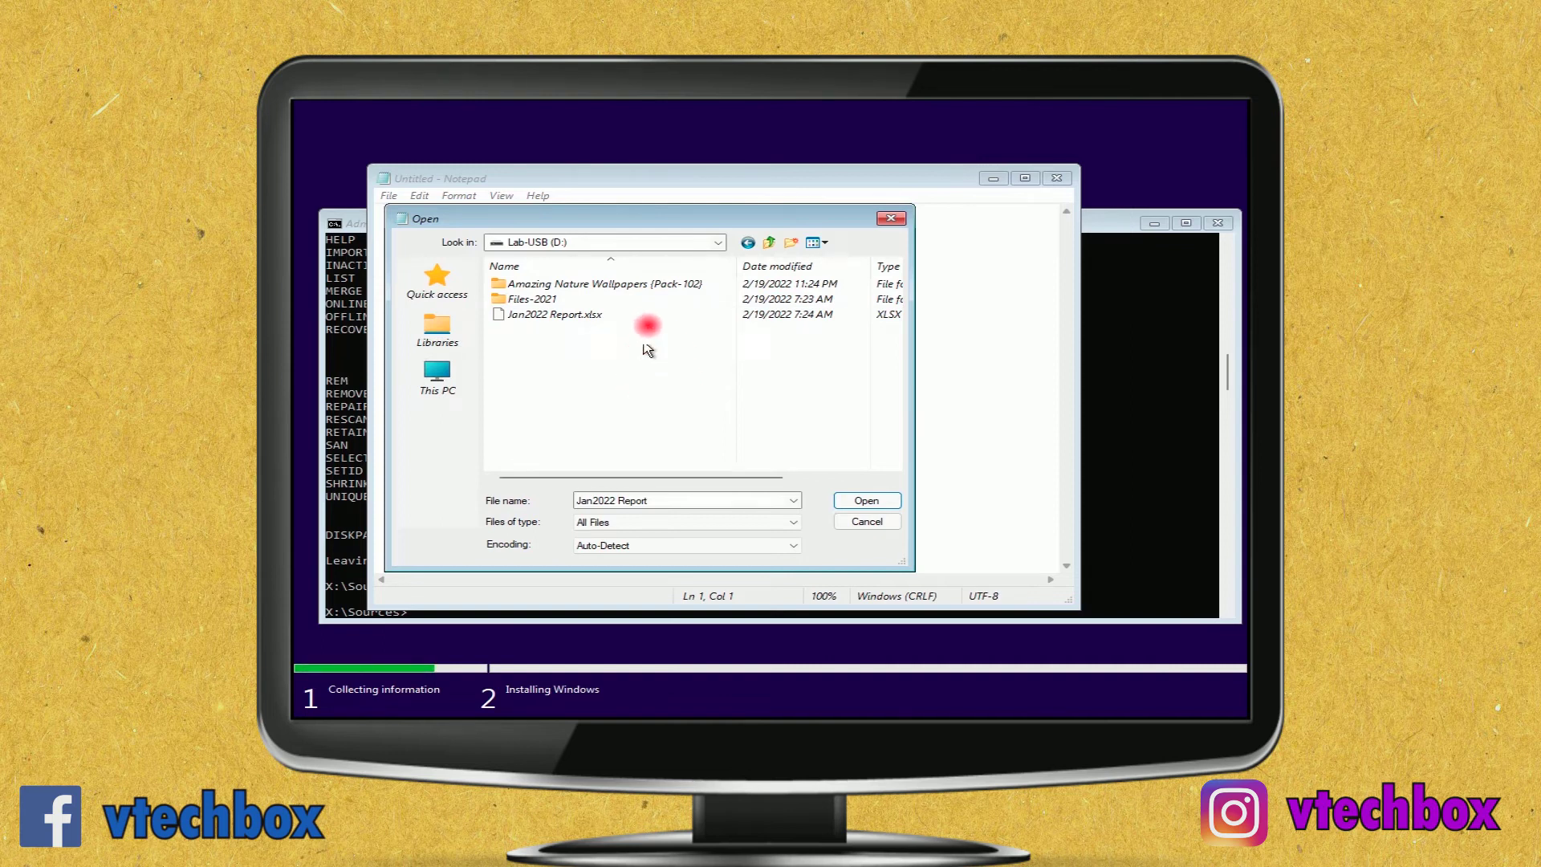
Check the contents of the Files-2021 folder on Lab-USB (D:) and return to the drive's root.
double_click(592, 304)
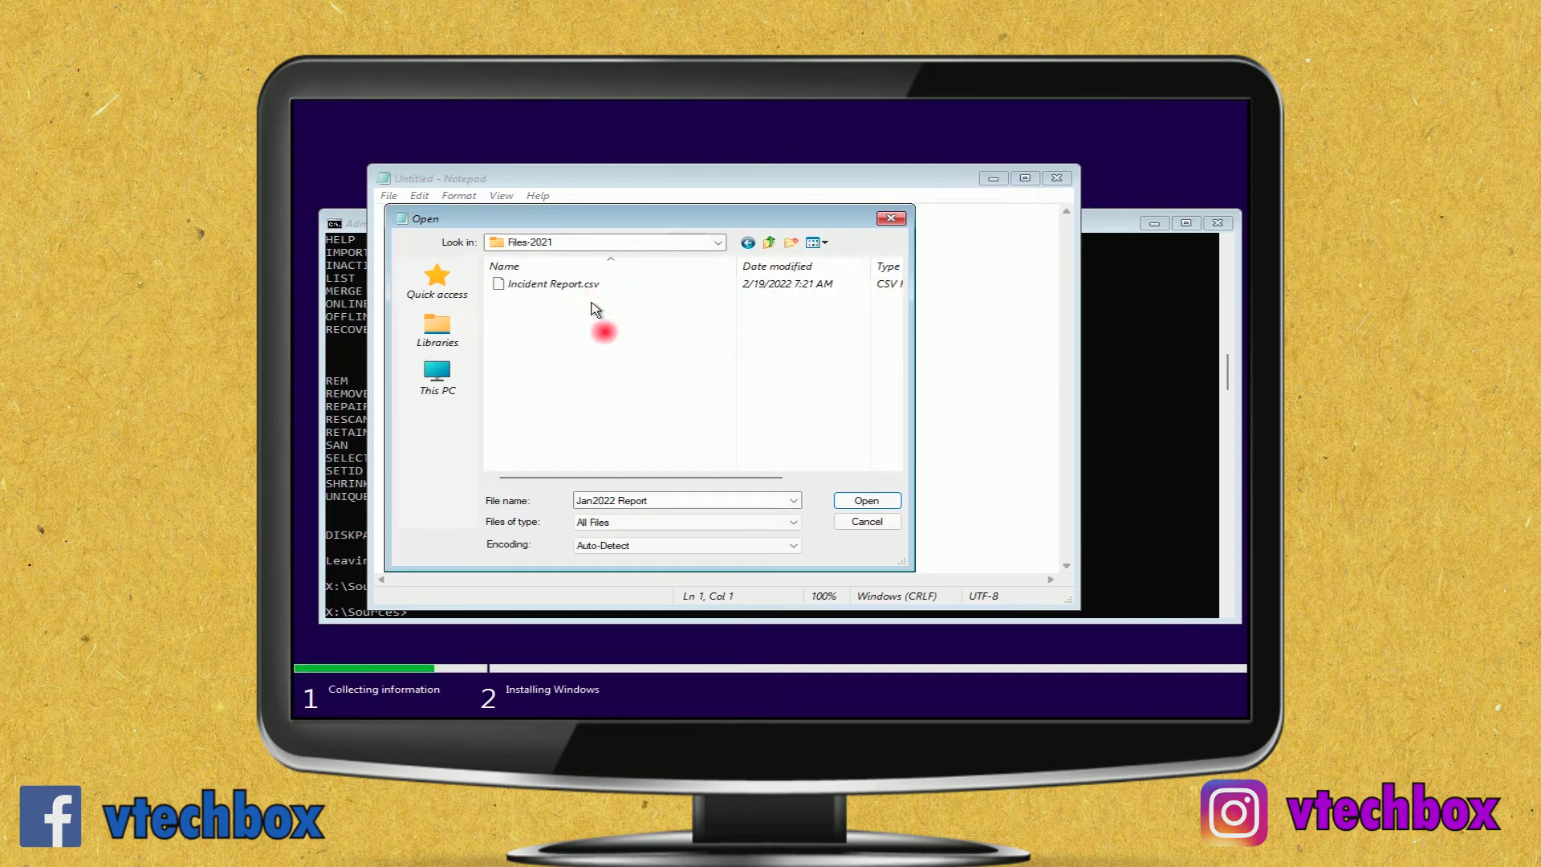
left_click(770, 242)
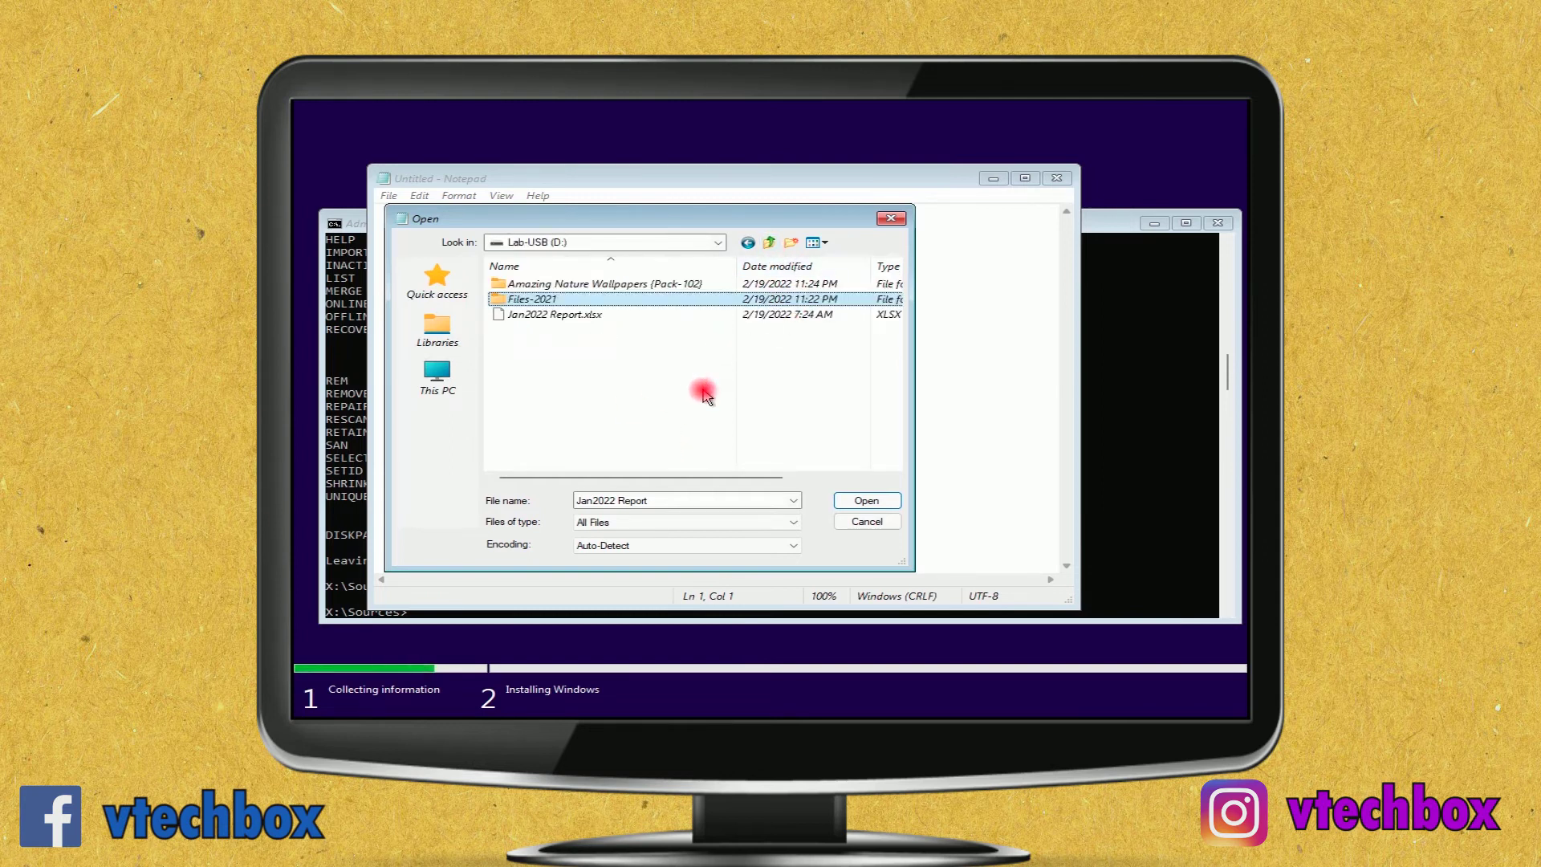
left_click(666, 366)
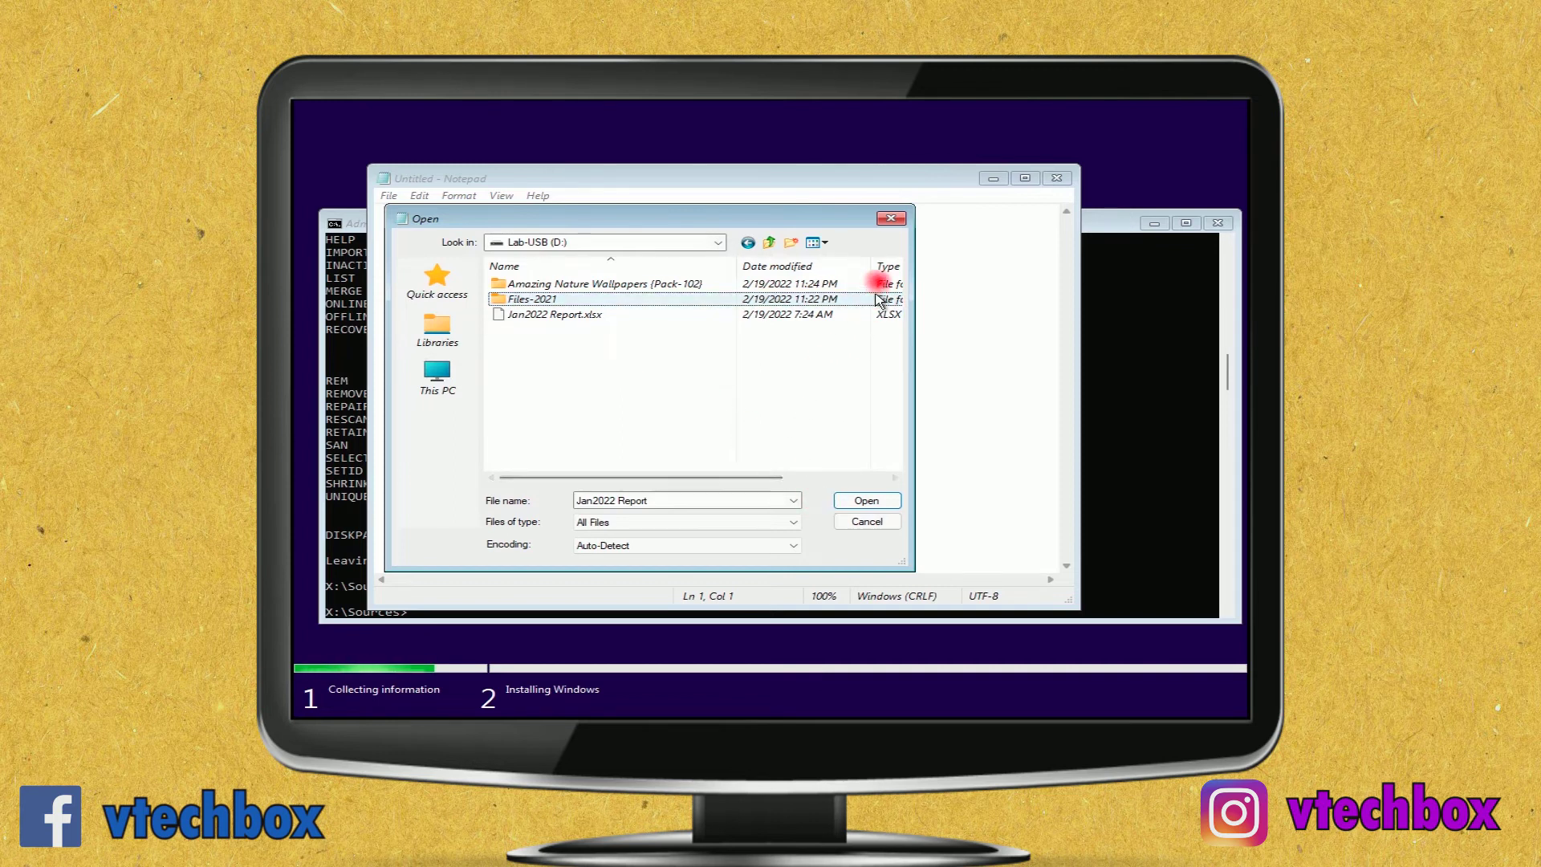
Cancel the file-opening dialog and close Notepad to return to the command prompt.
left_click(867, 523)
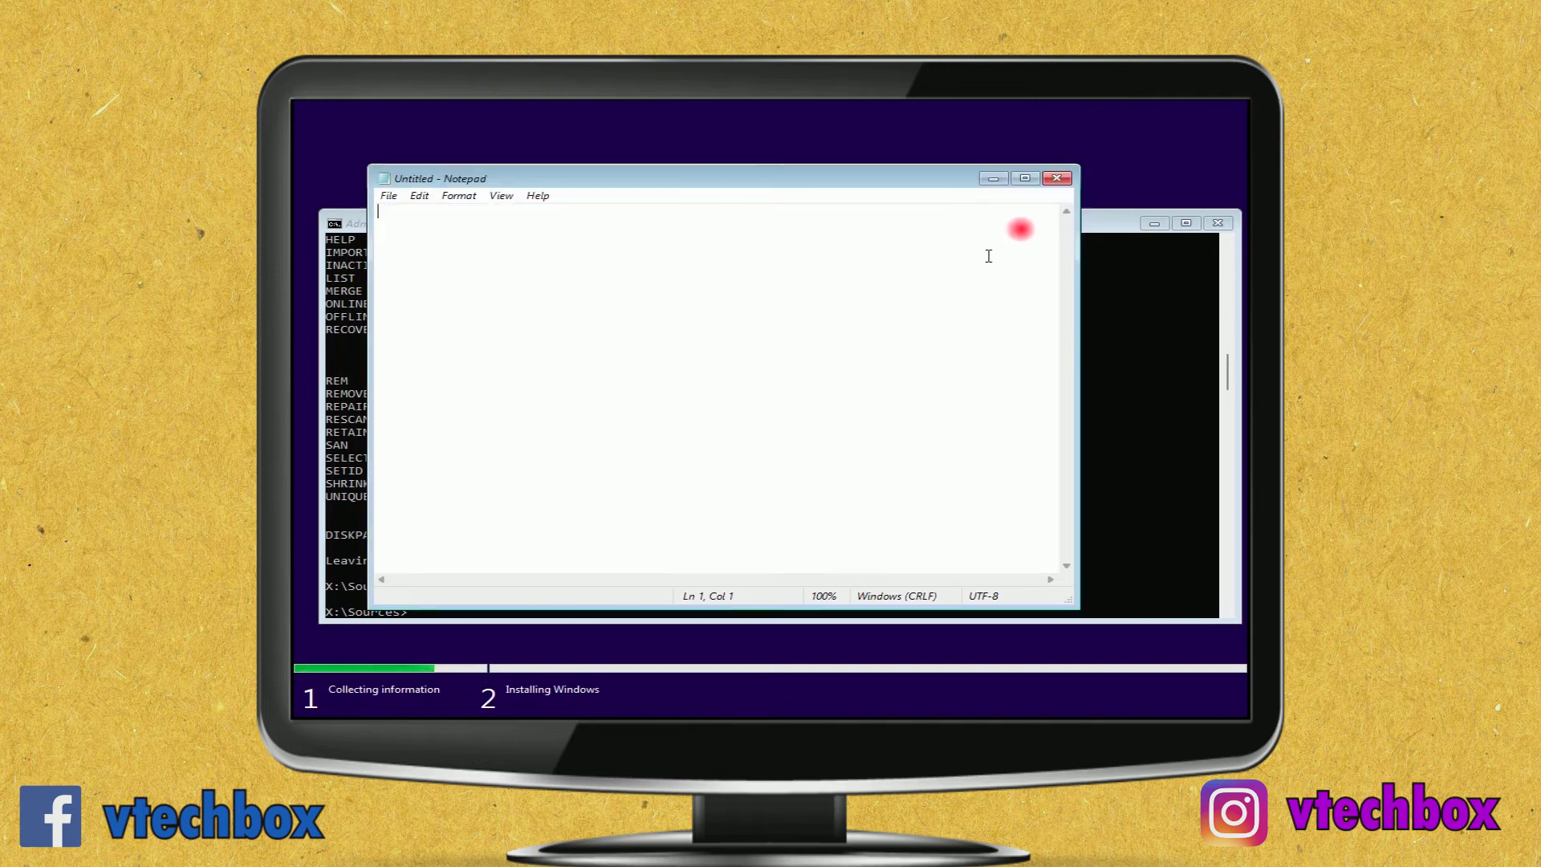
left_click(1057, 178)
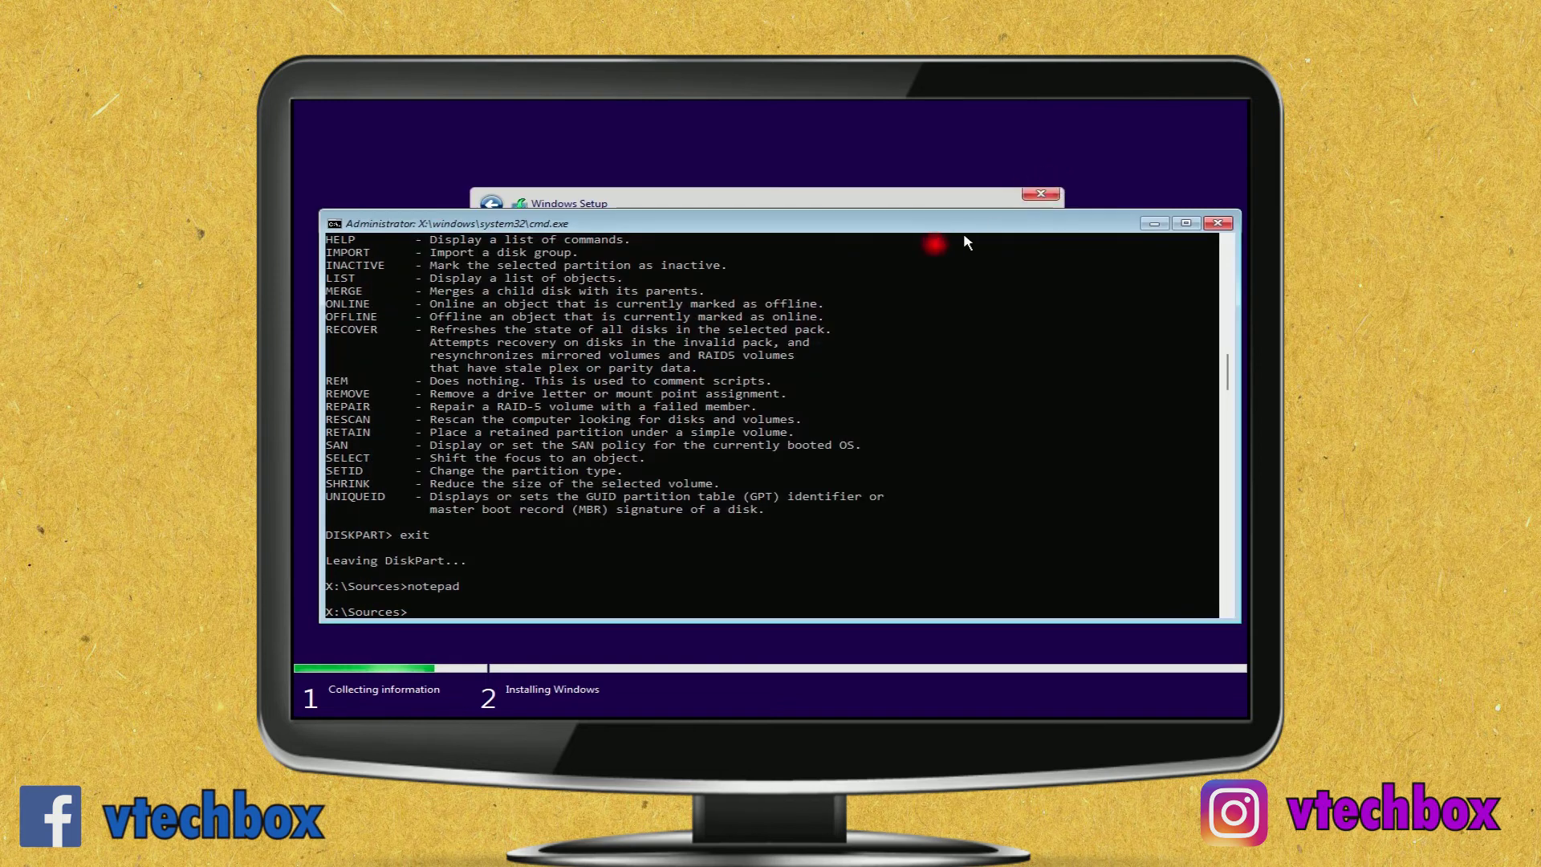
left_click_drag(785, 226, 785, 202)
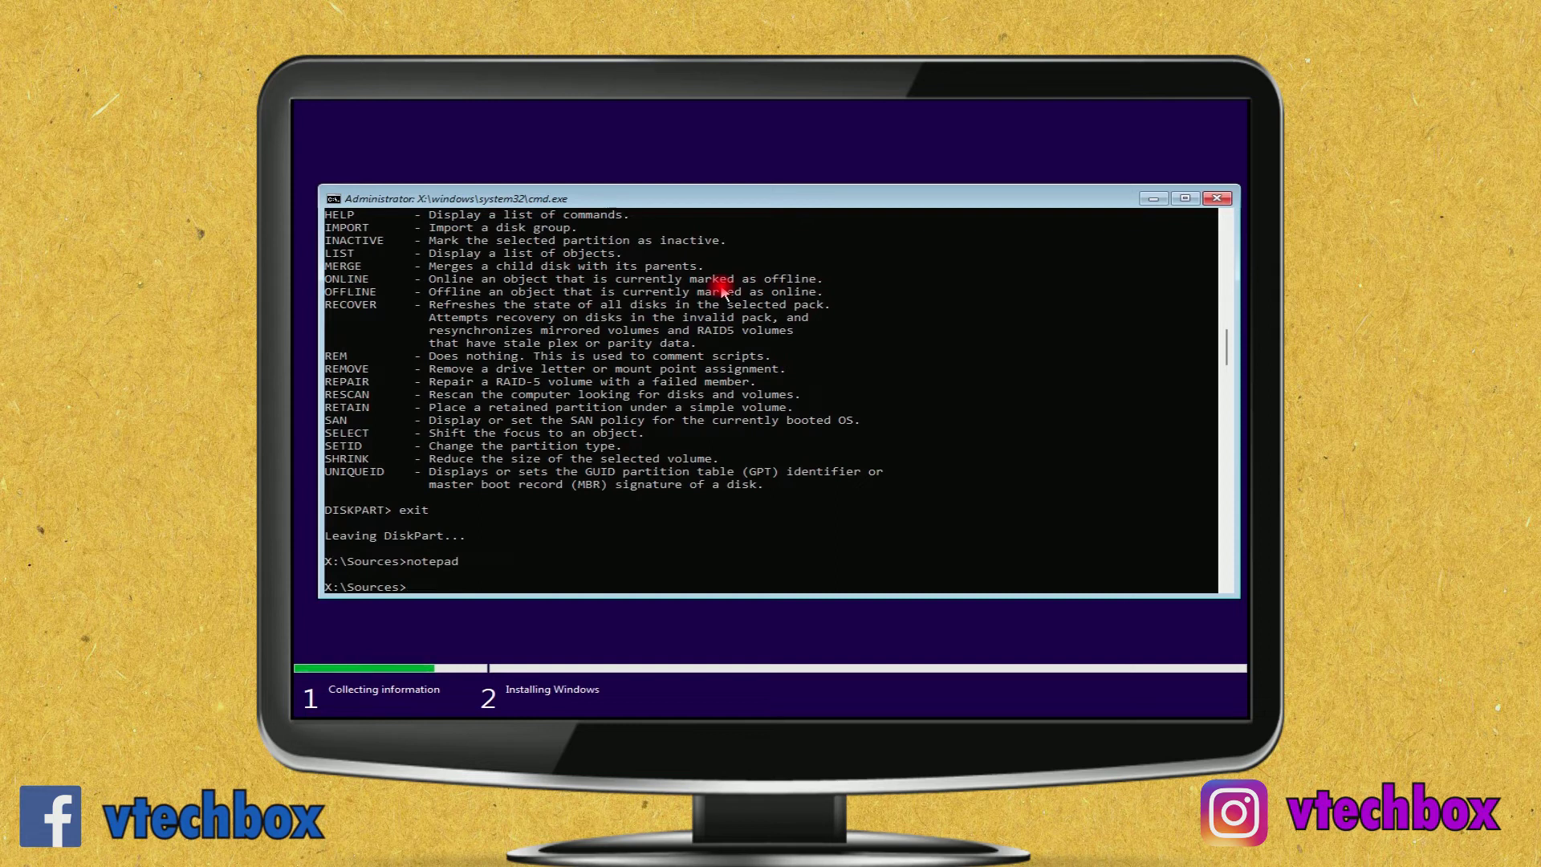
Start DiskPart again from the command prompt and list the disks.
type("diskpart")
key("Return")
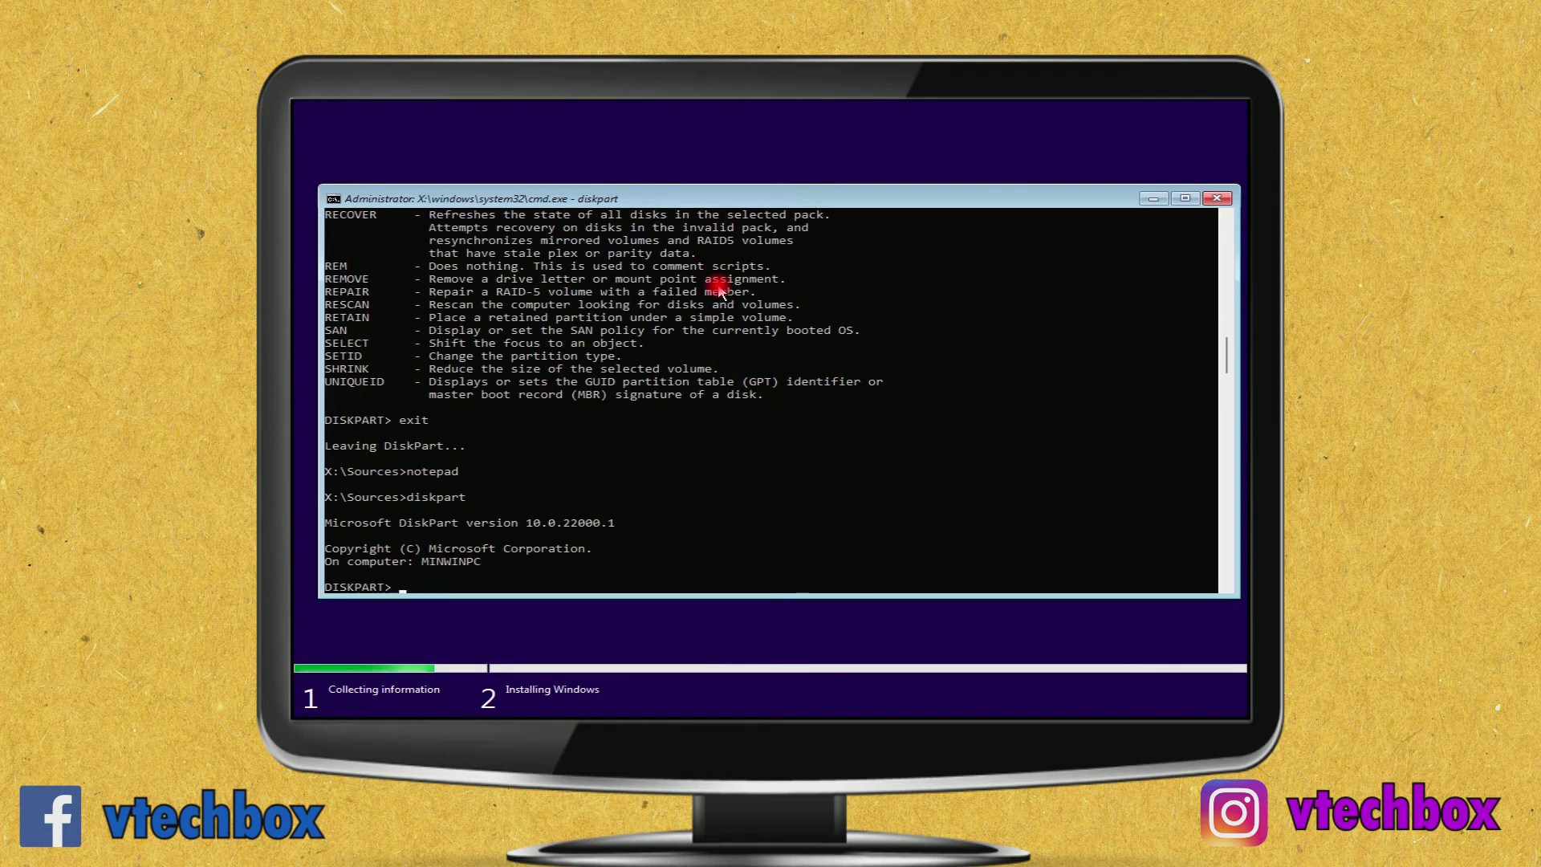
scroll(721, 317, "down", 1)
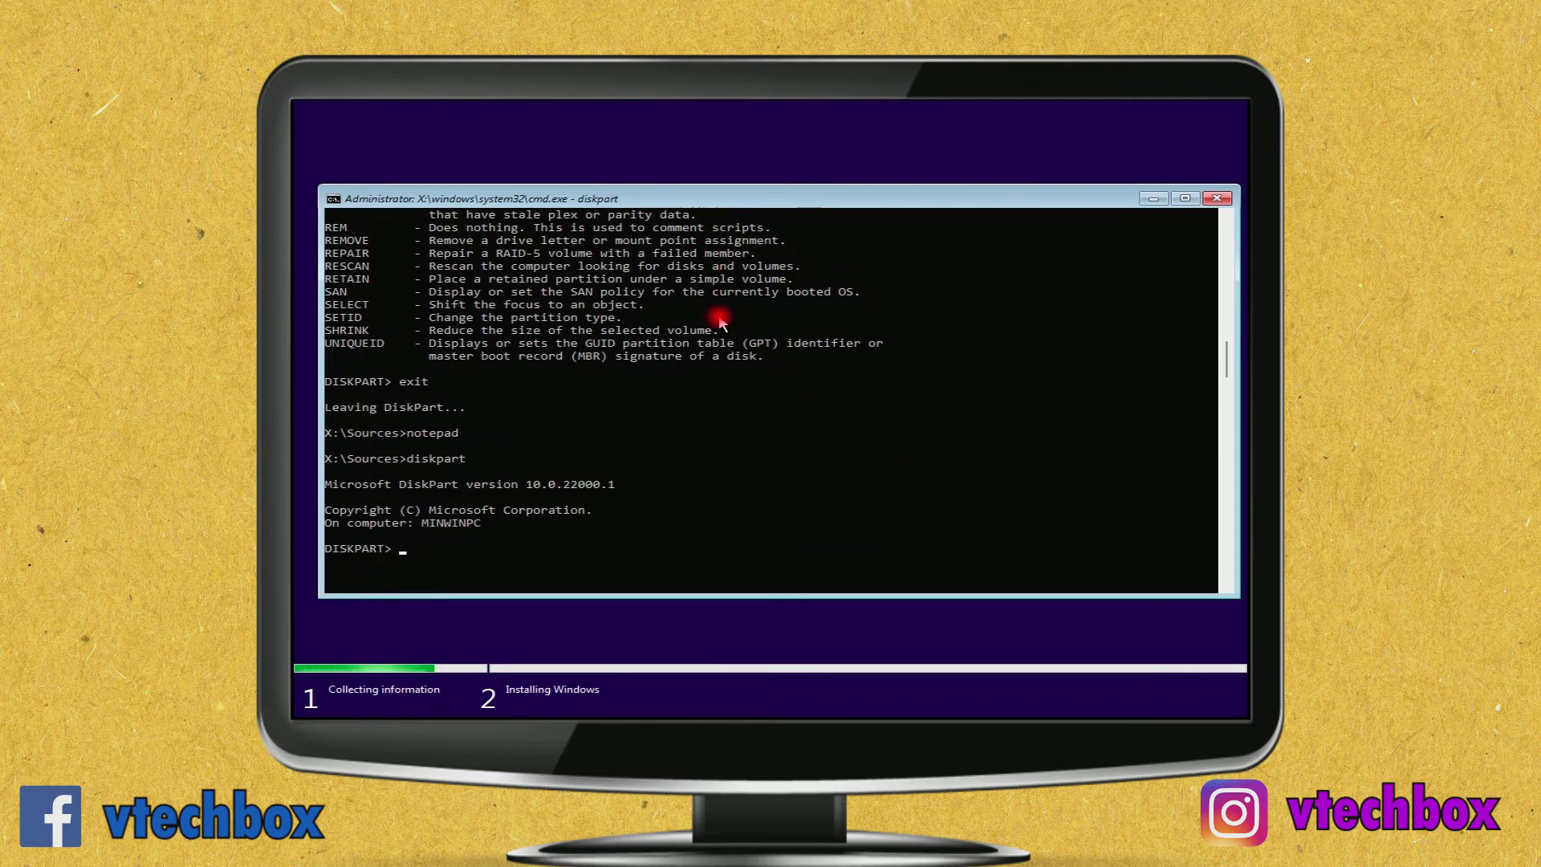
scroll(747, 321, "down", 1)
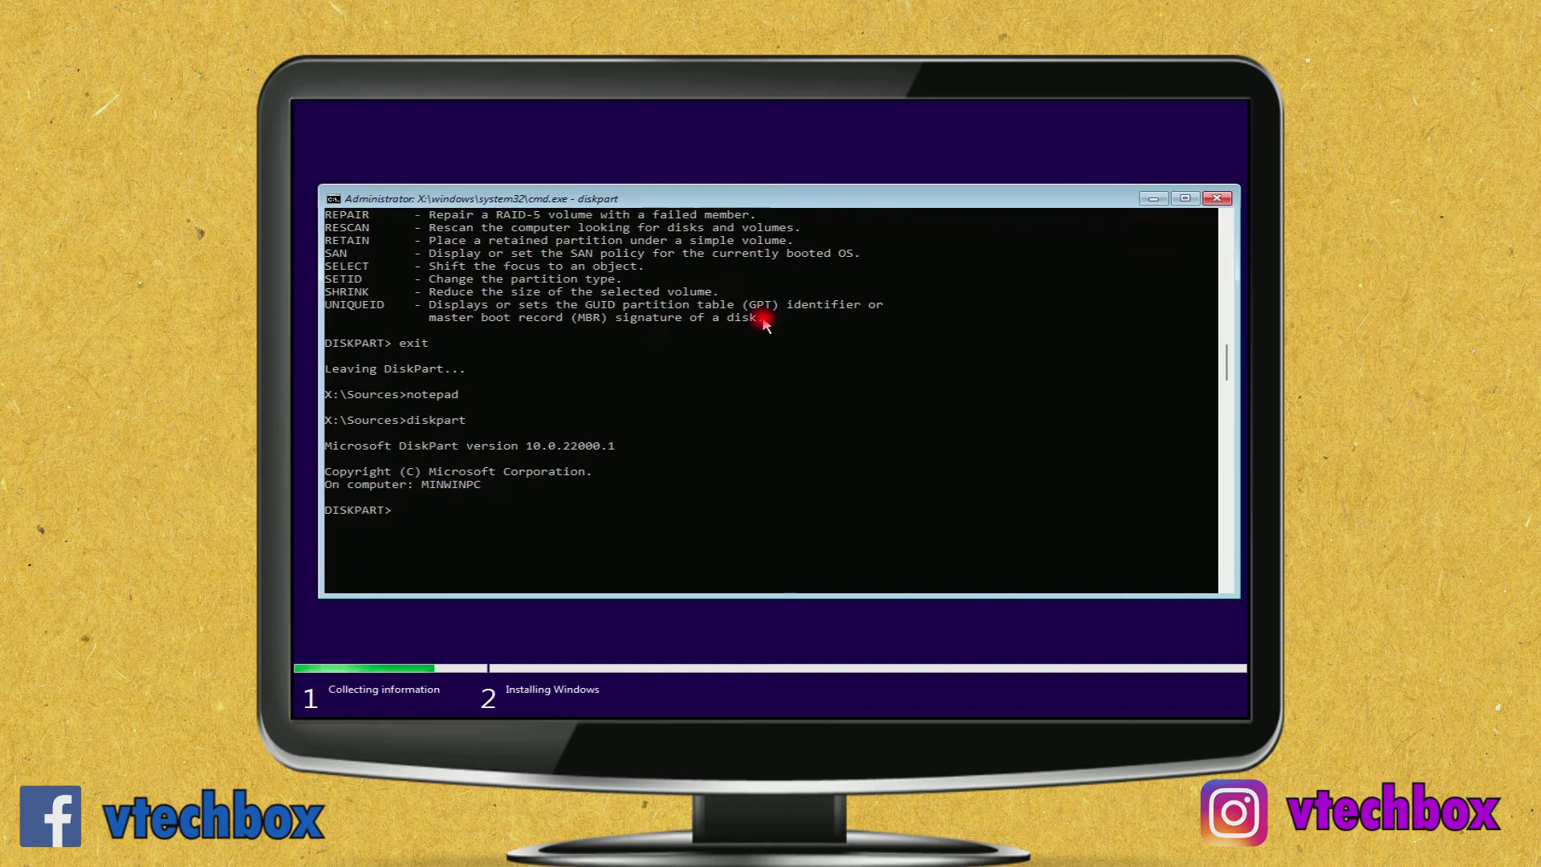
type("list disk")
key("Return")
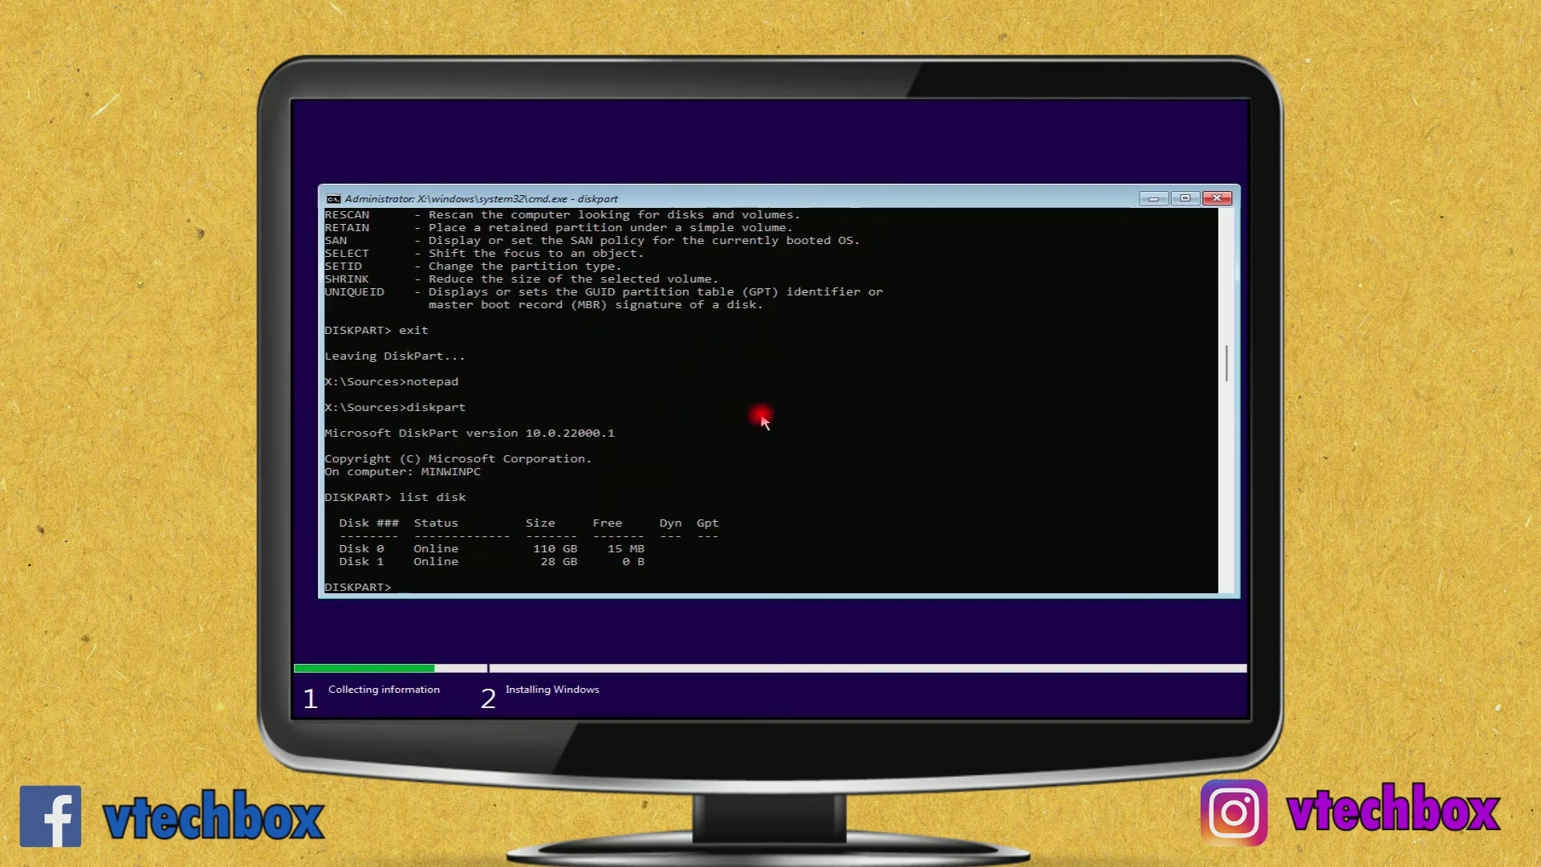
Select Disk 0 in DiskPart as the disk to work on.
type("D")
type("select")
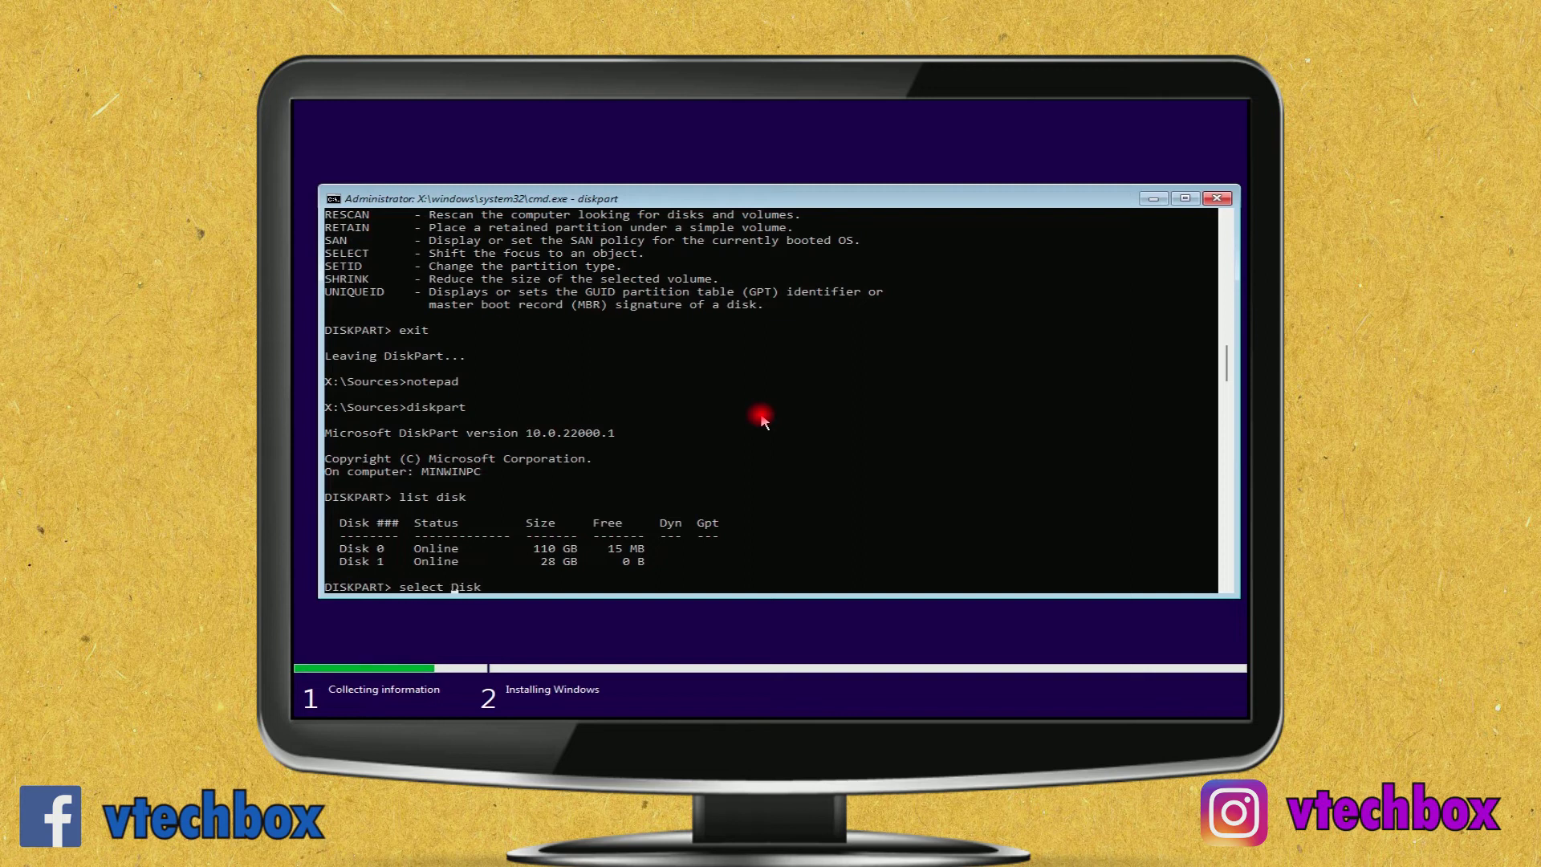
key("End")
type("0")
key("Return")
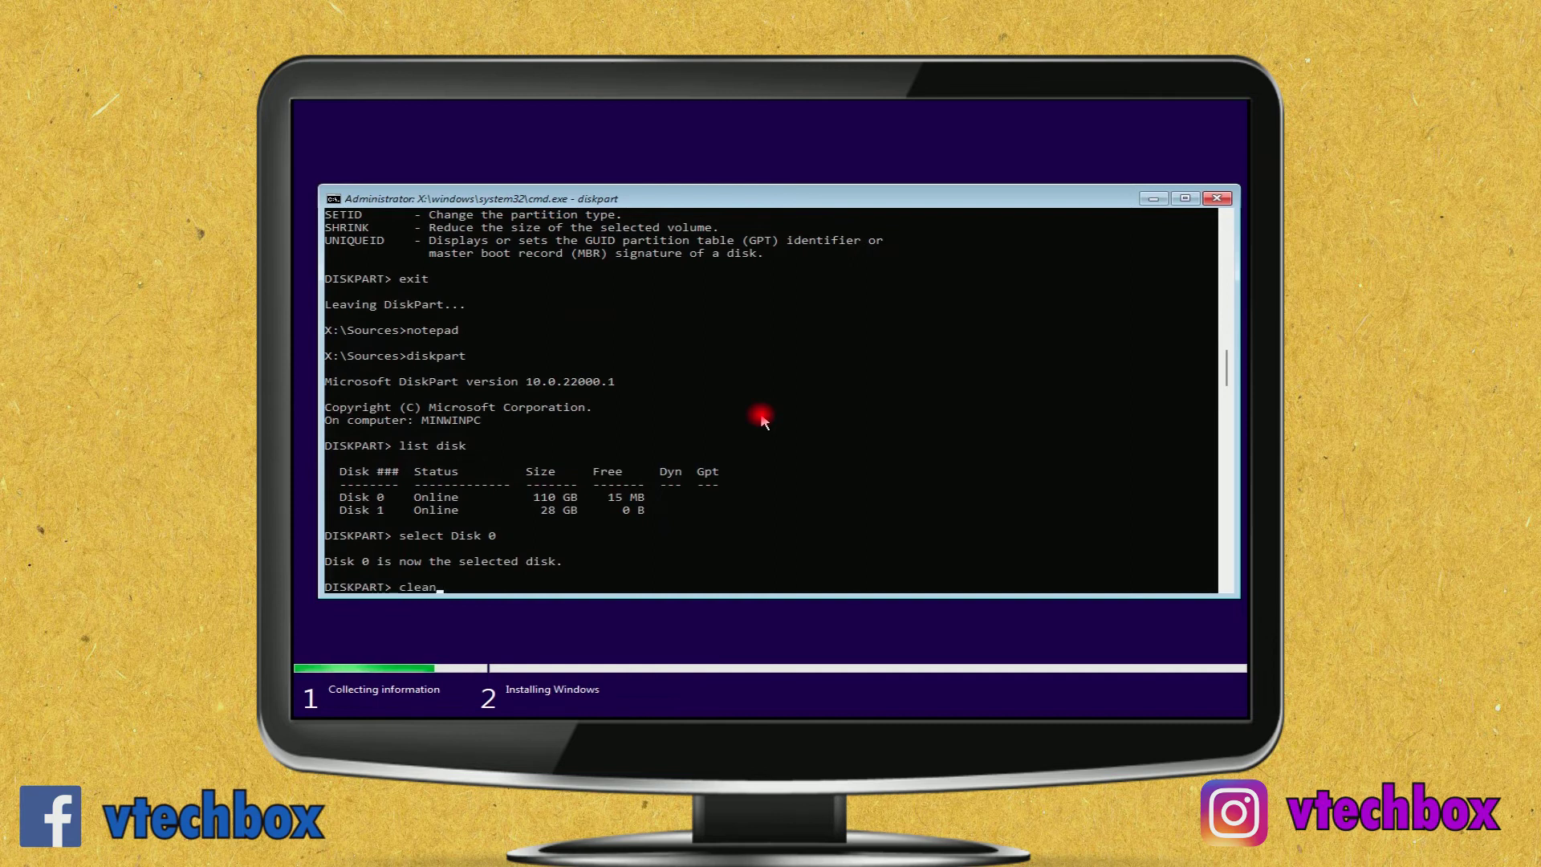
Clean the selected disk and convert it to GPT format.
type("clean")
key("Return")
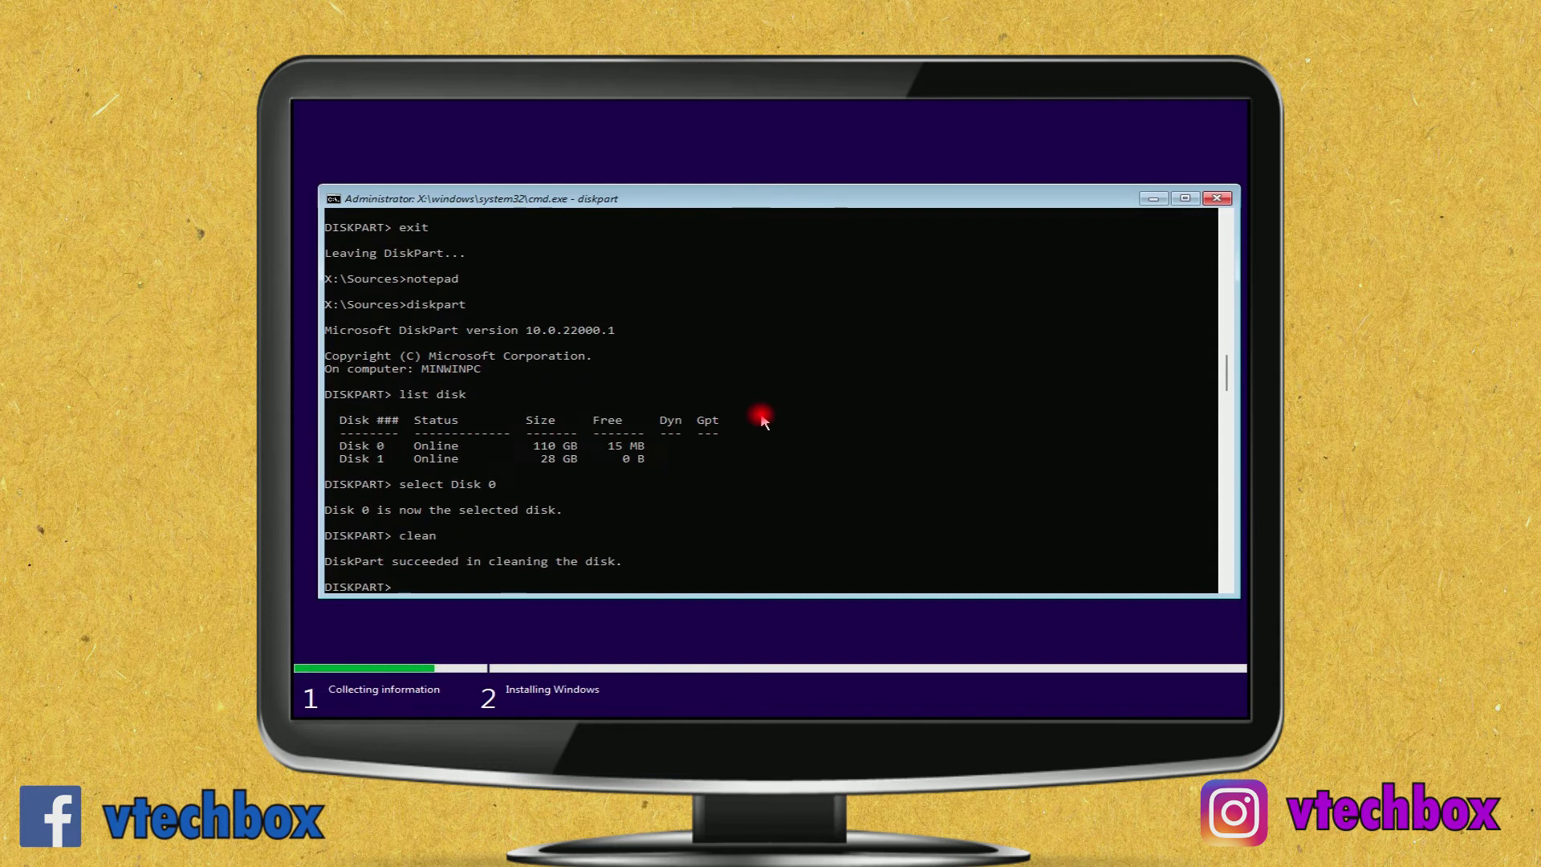
scroll(785, 415, "down", 1)
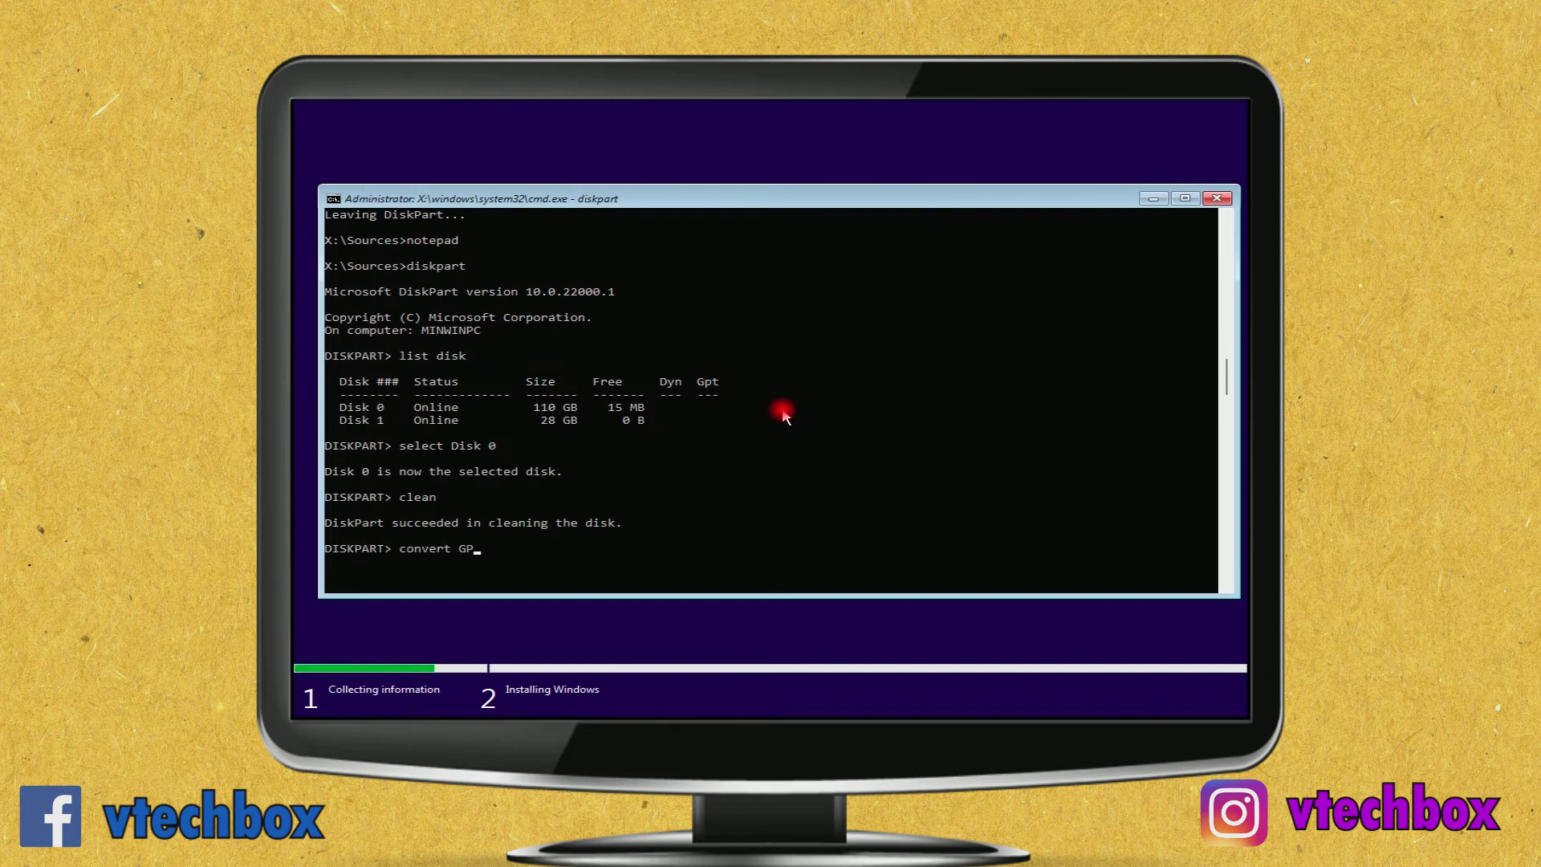
type("T")
key("Return")
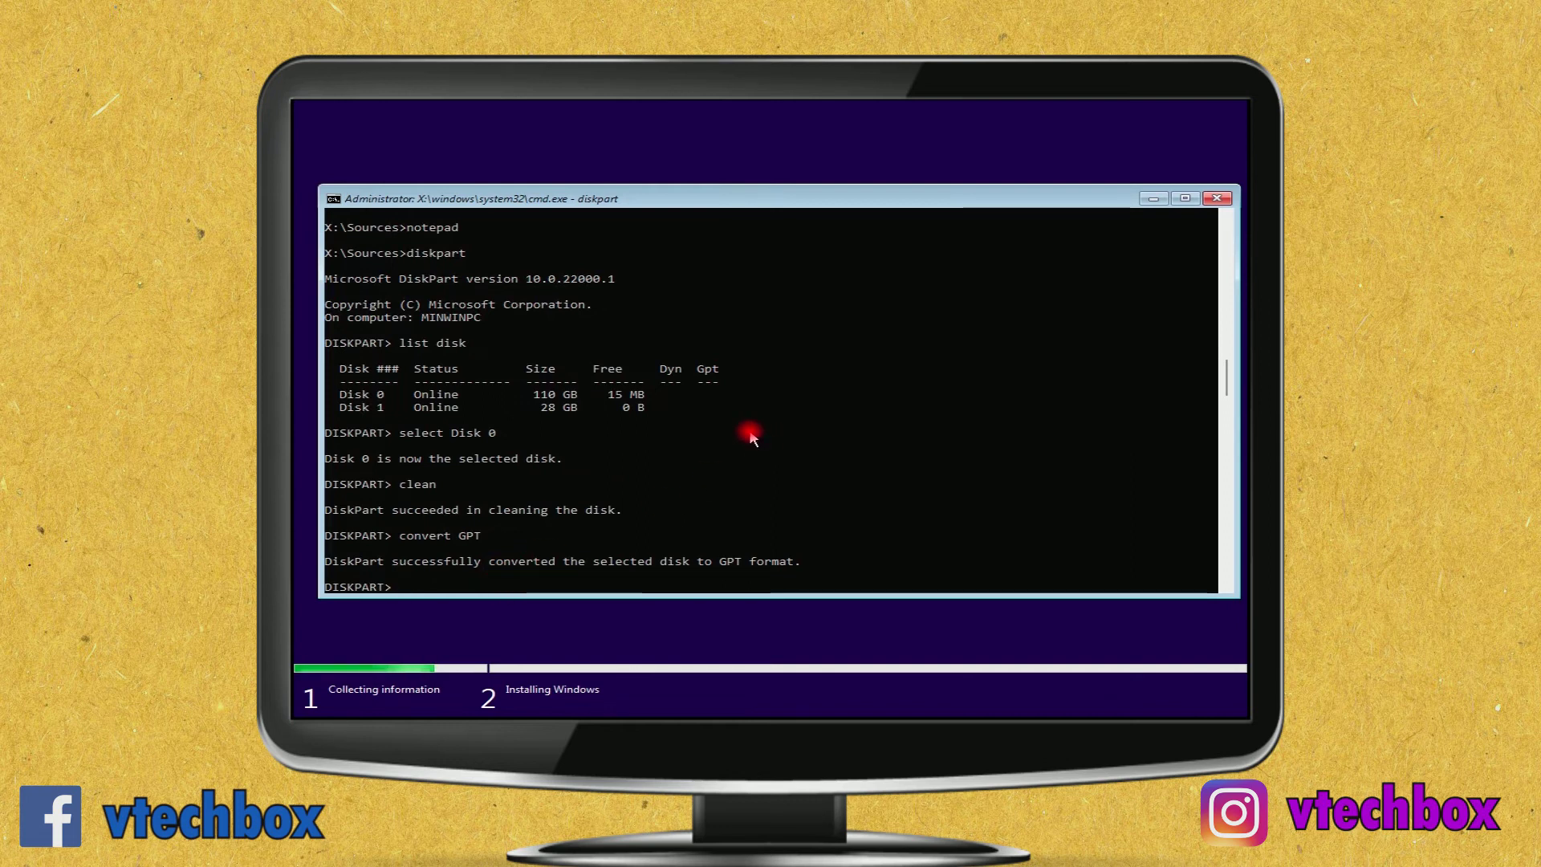
Exit DiskPart and the command prompt, and refresh the drive list in Windows Setup.
type("exit")
key("Return")
type("exit")
key("Return")
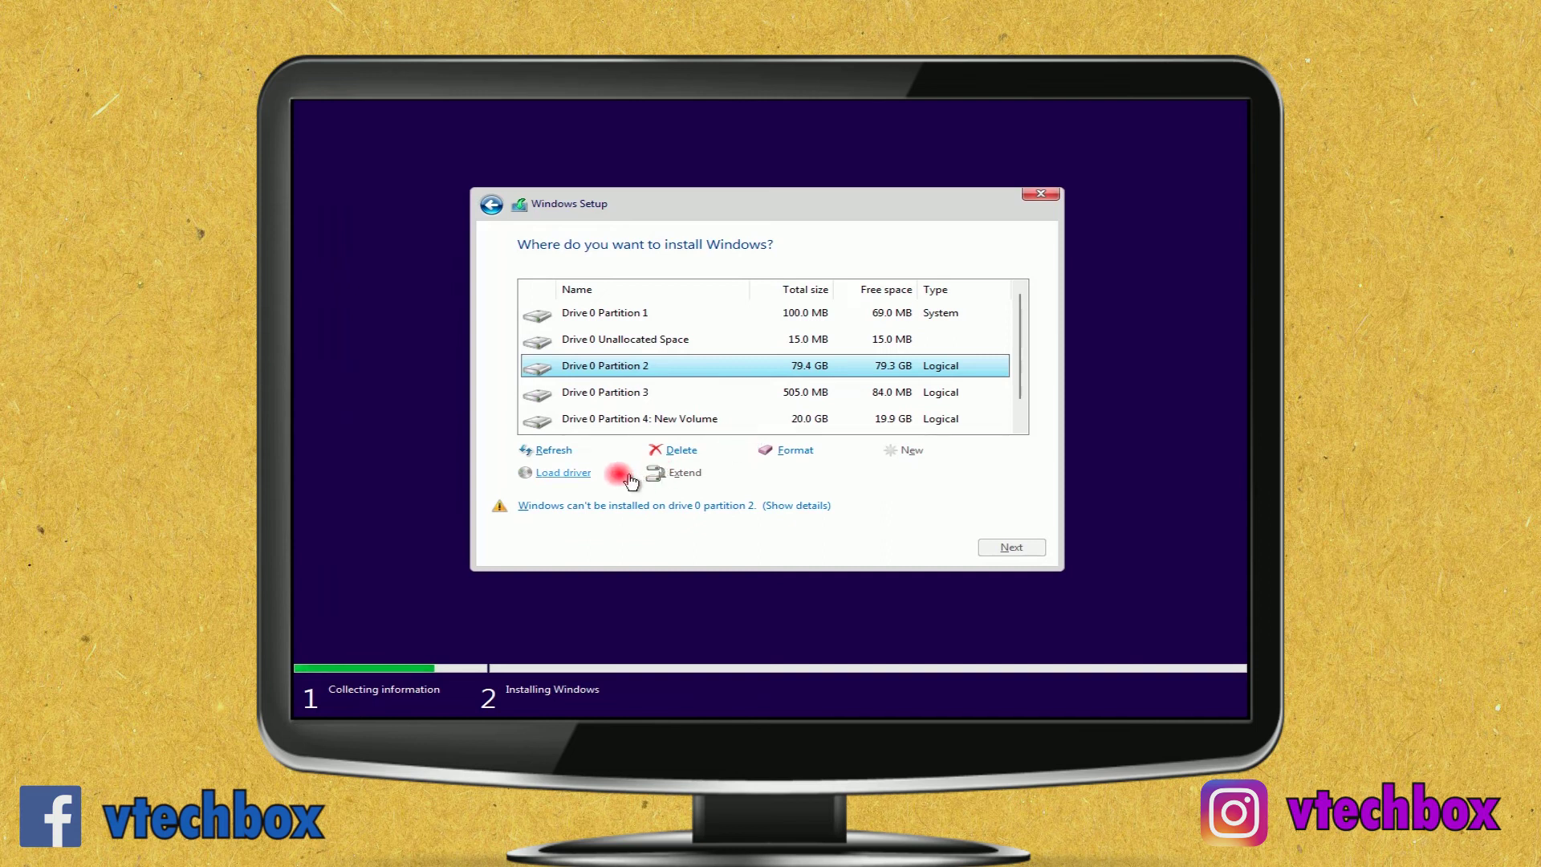
left_click(565, 452)
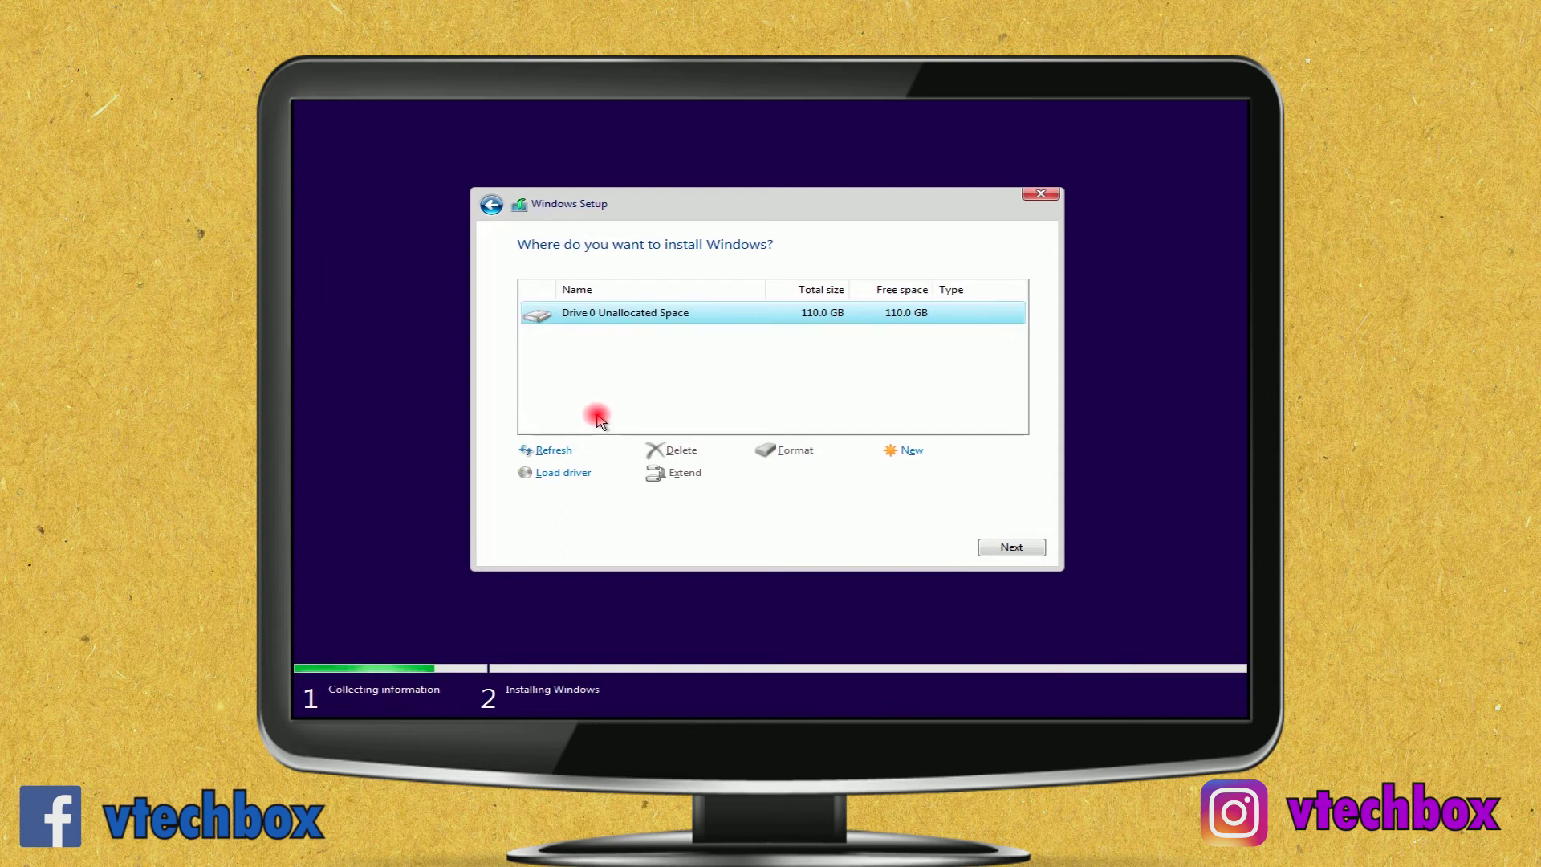
List the disks with DiskPart from a new command prompt to check Disk 0's GPT status, and return to Windows Setup.
key("shift+F10")
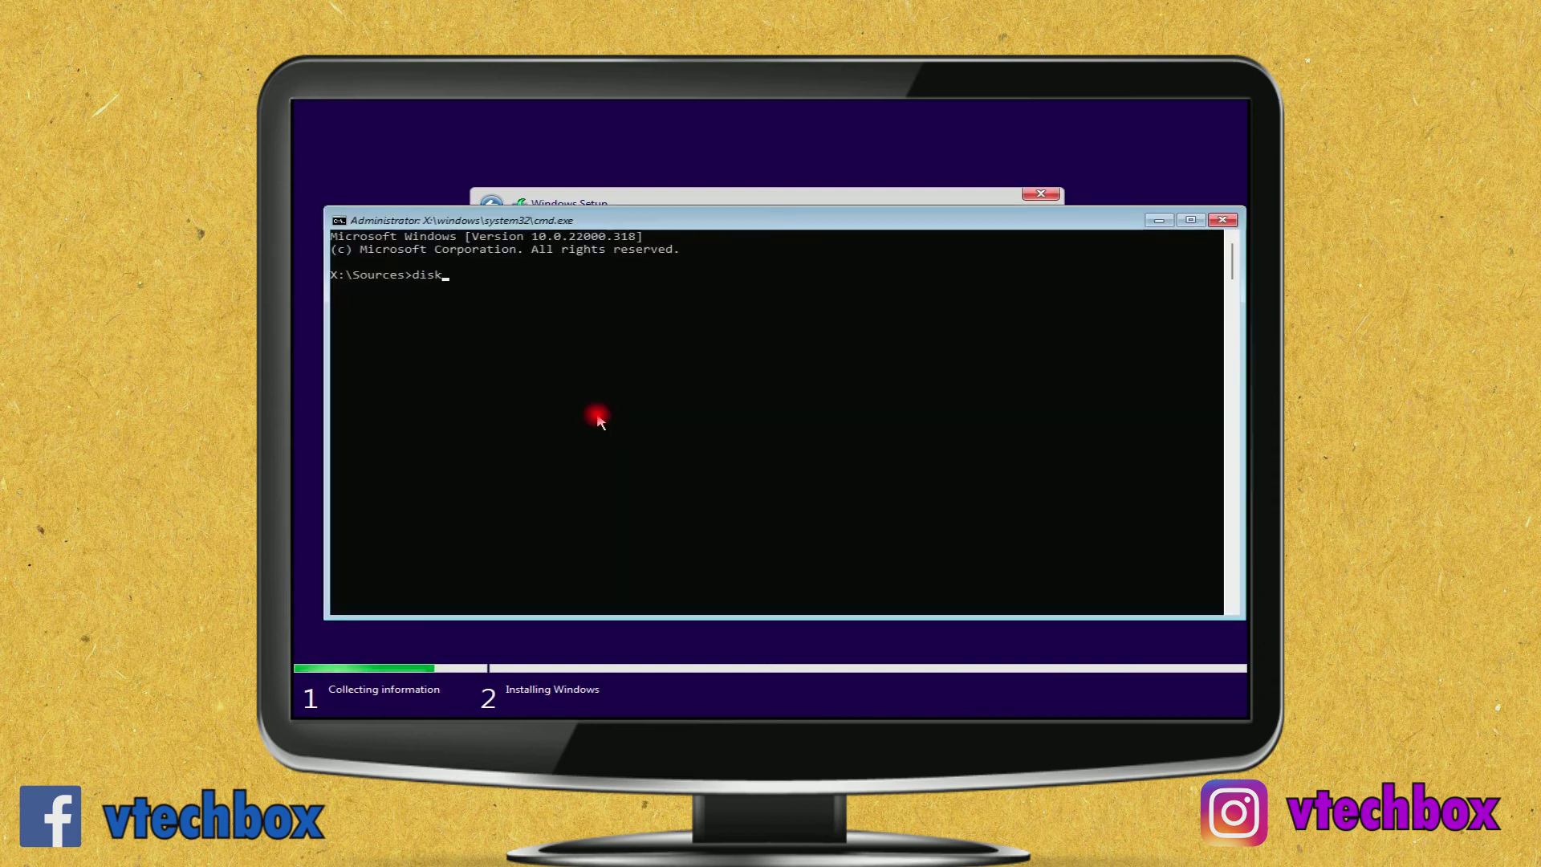
type("diskpart")
key("Return")
type("list")
type(" disk")
key("Return")
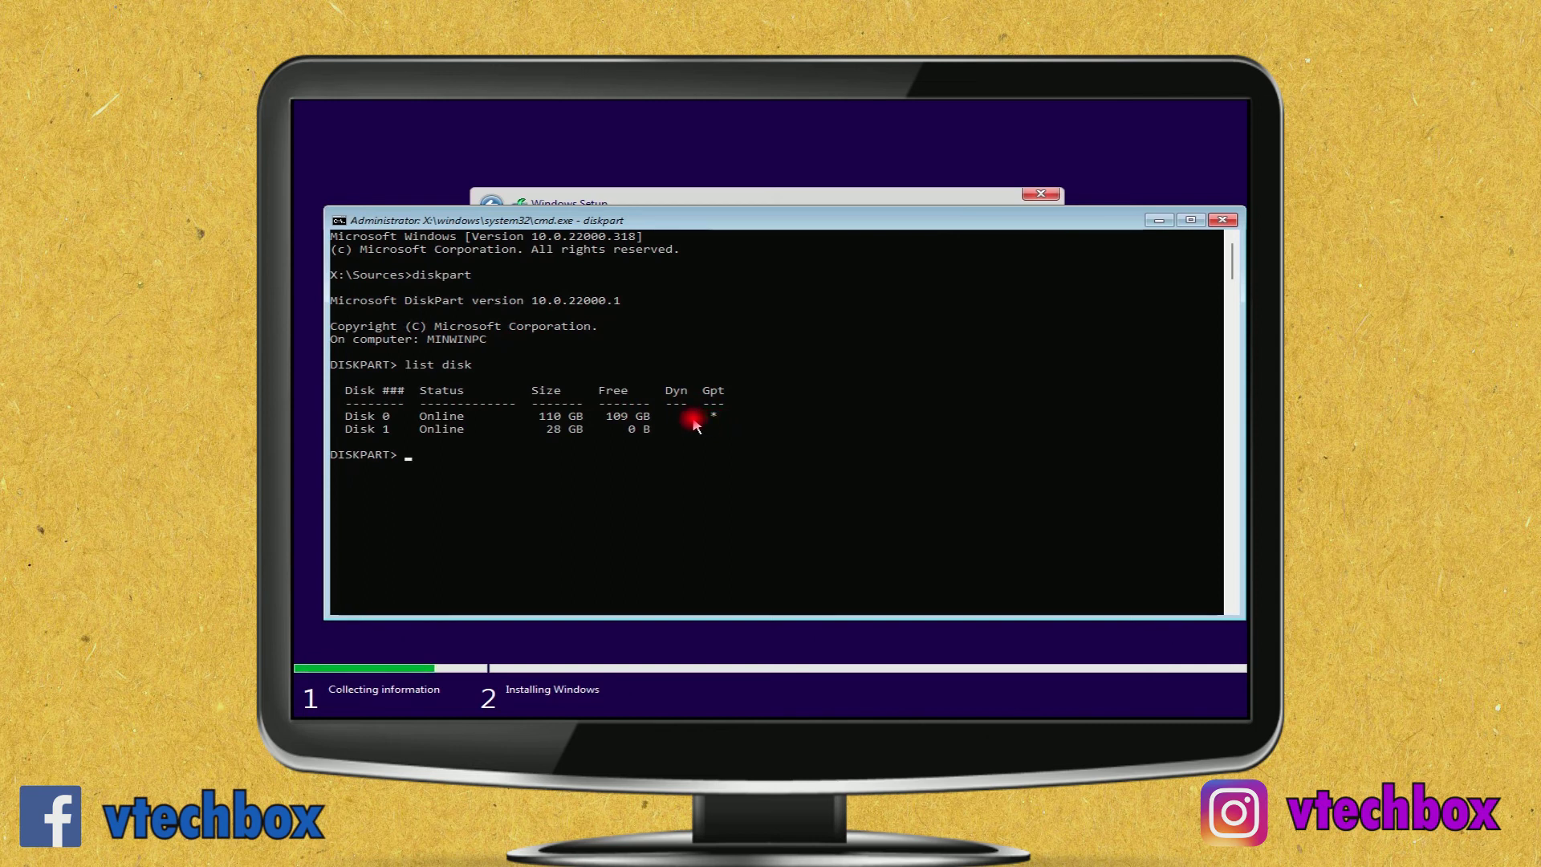
type("exit")
key("Return")
key("Return")
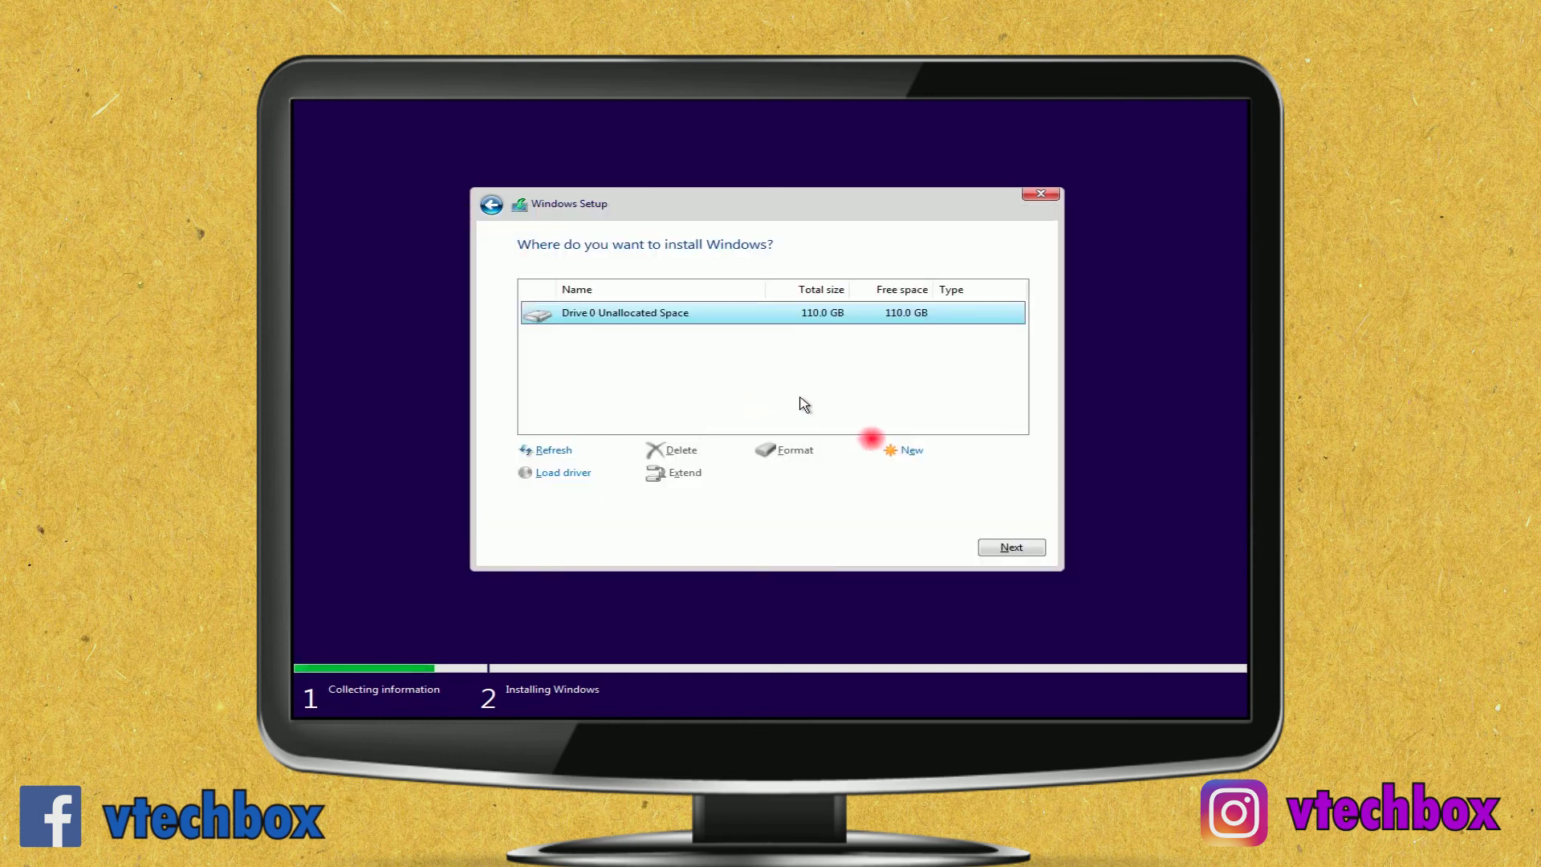
Create a new 112639 MB partition from Drive 0's unallocated space and start installing Windows on Drive 0 Partition 3.
left_click(914, 451)
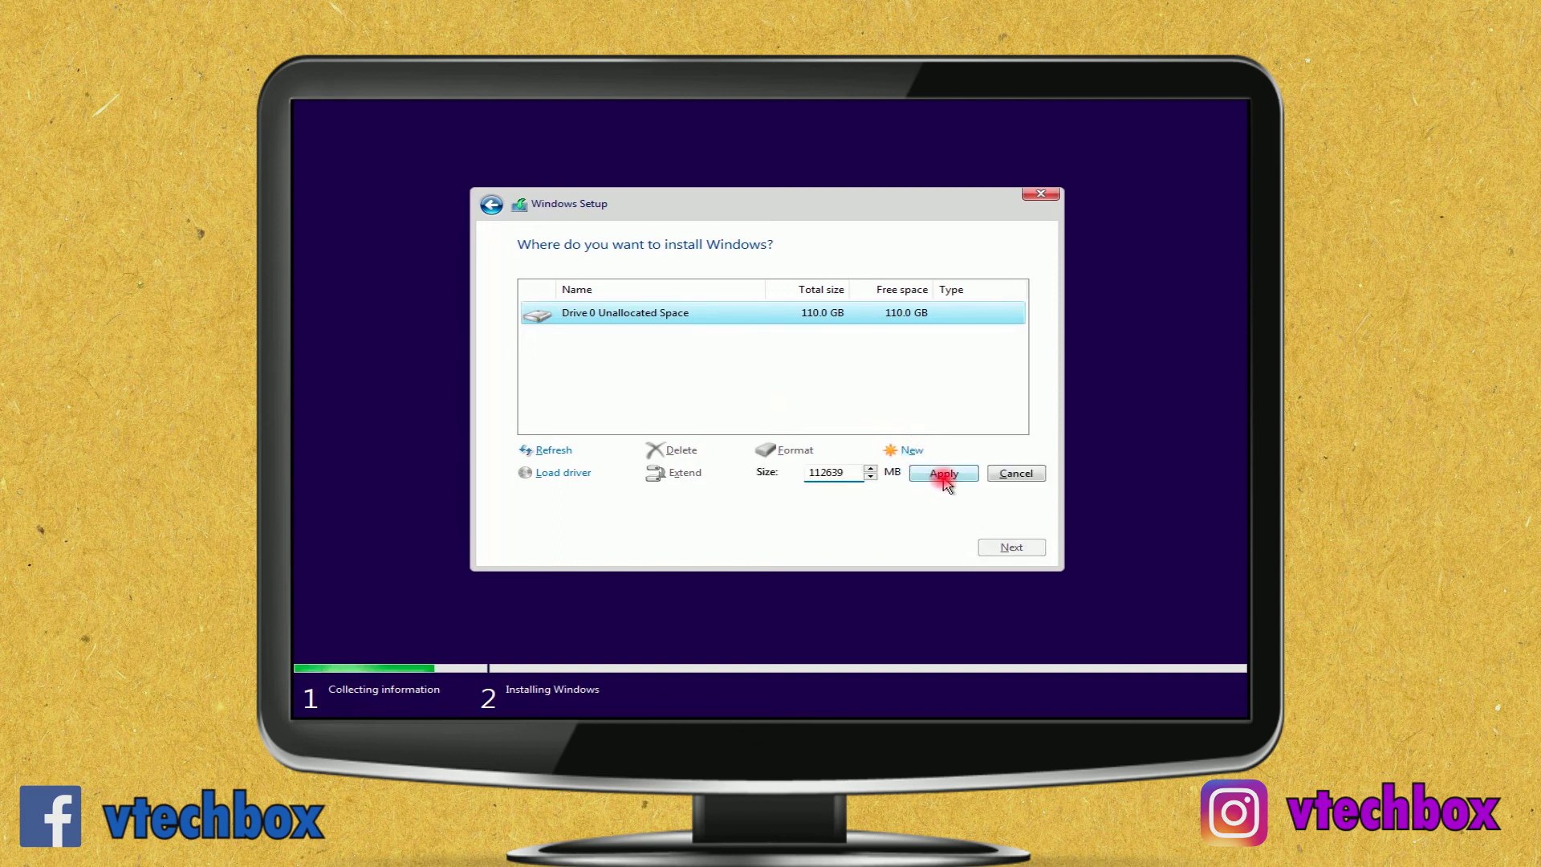
left_click(935, 474)
left_click(911, 472)
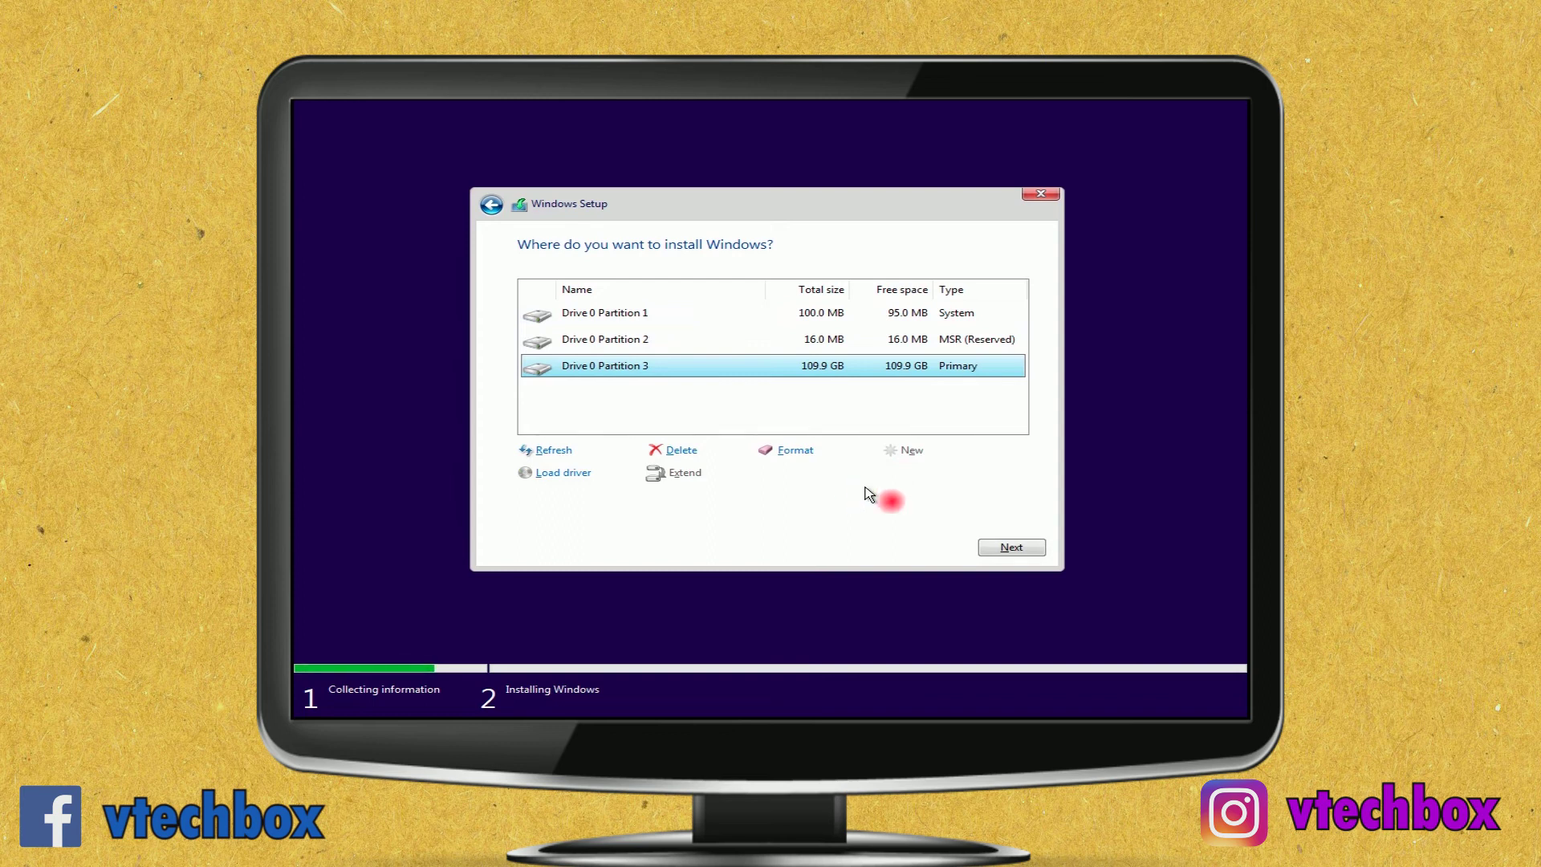
left_click(1010, 548)
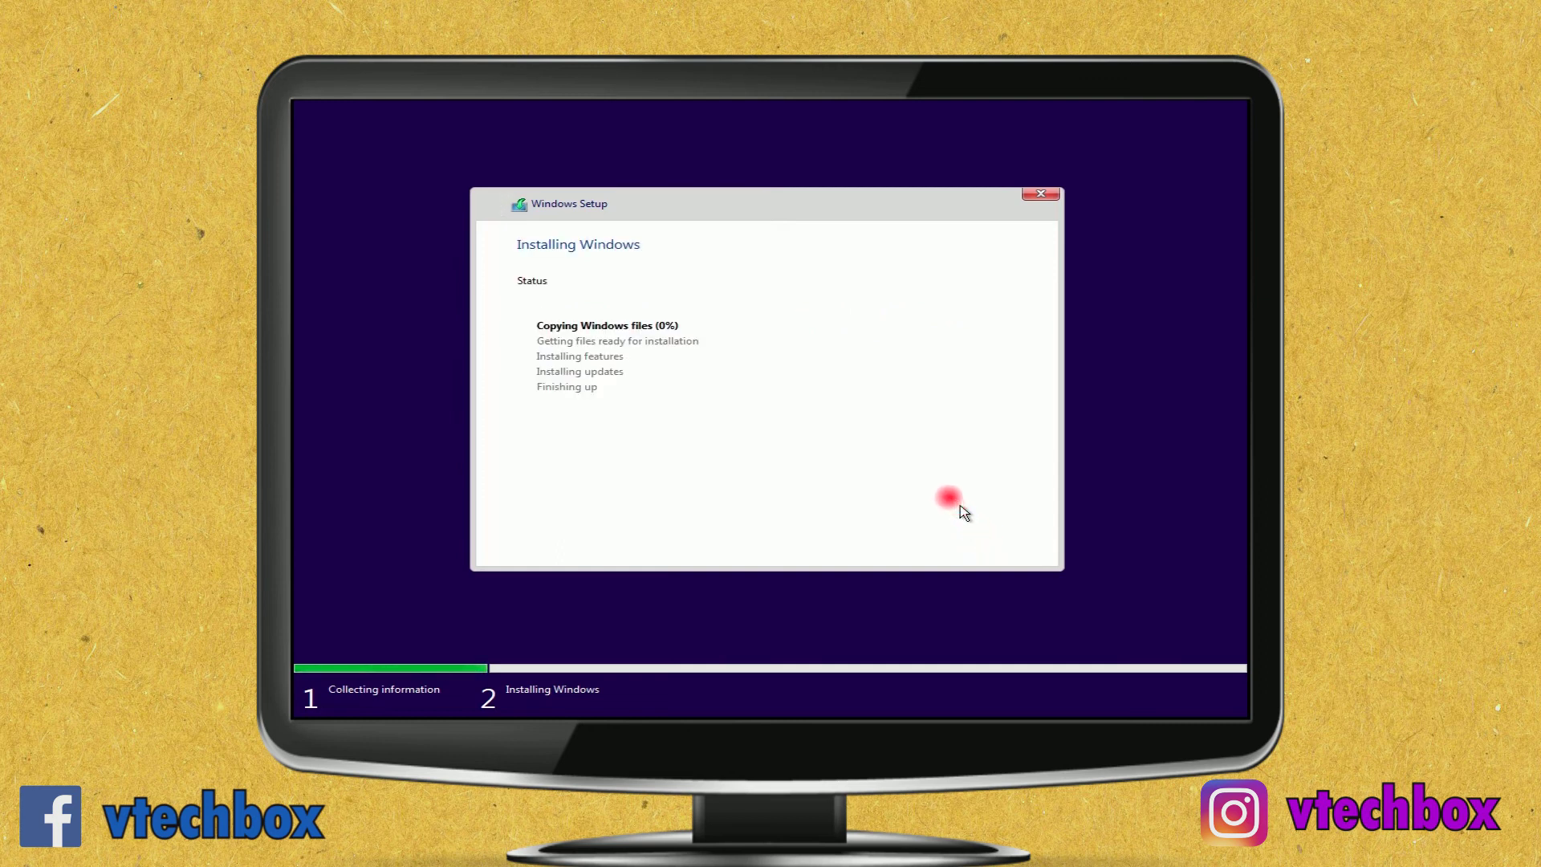